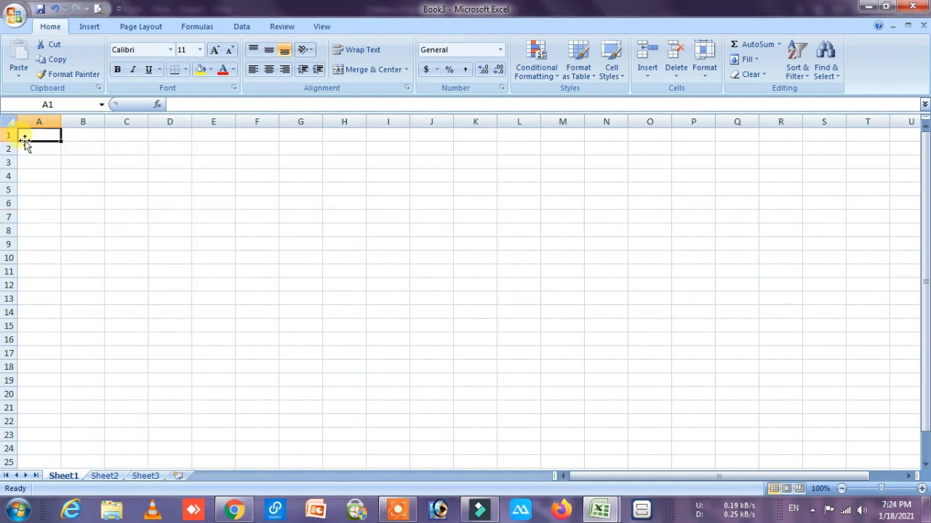
Step: Enter the heading "sr." in cell A1 and centre-align column A
double_click(40, 136)
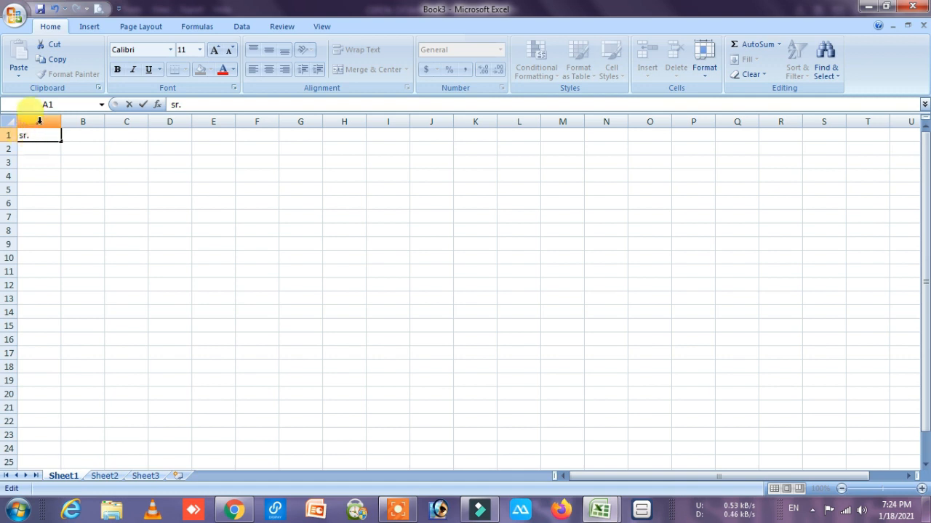
click(39, 121)
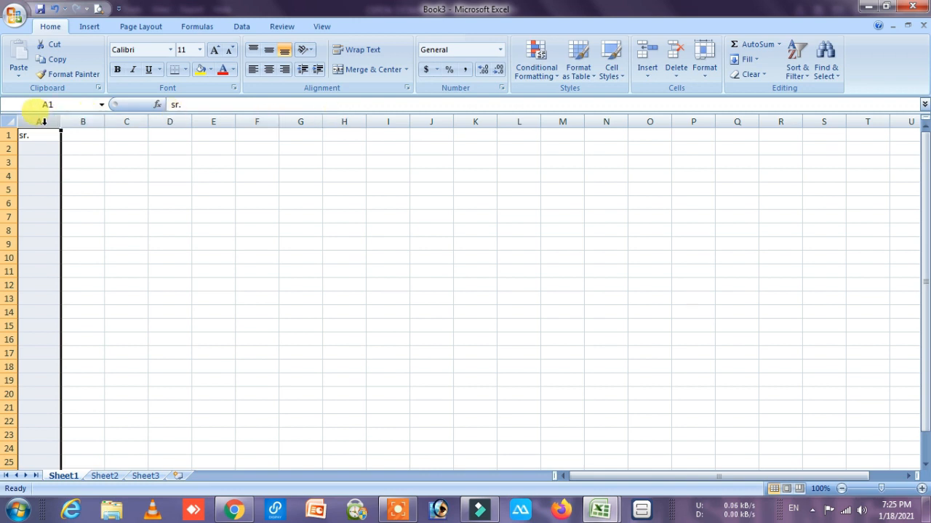
click(269, 73)
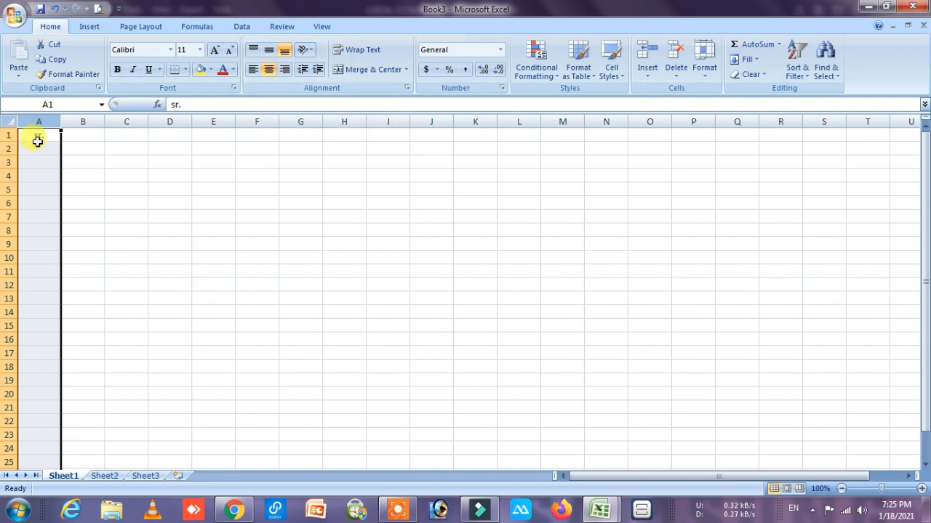
Step: Centre-align columns B, C, D and E
click(85, 119)
click(268, 69)
click(128, 120)
click(269, 69)
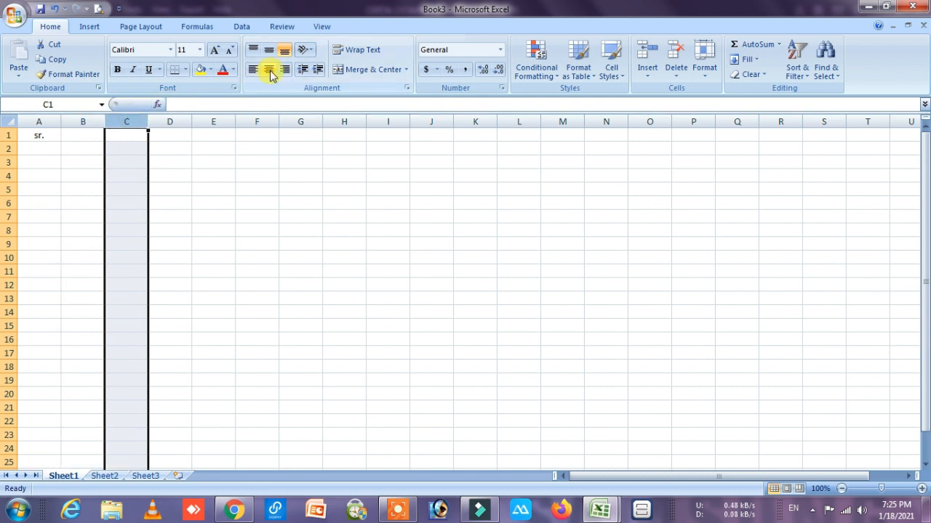
click(174, 121)
click(268, 70)
click(214, 119)
click(267, 69)
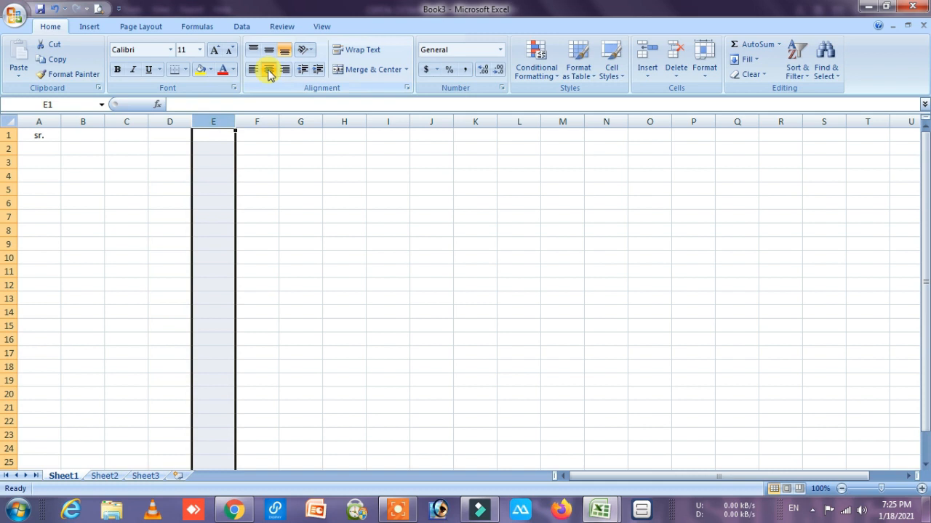
Step: Enter the Hindi headings नाम in cell B1 and पिता in cell C1
click(80, 138)
double_click(81, 136)
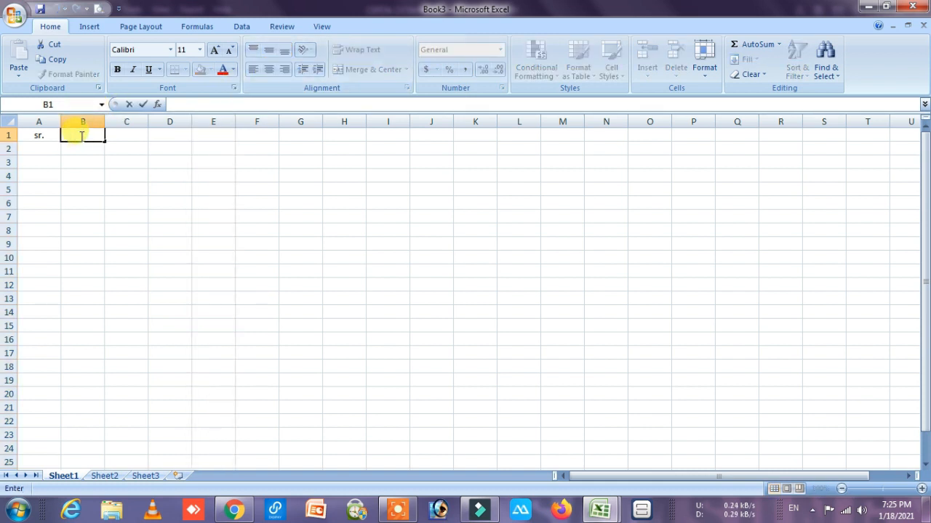
text(nam)
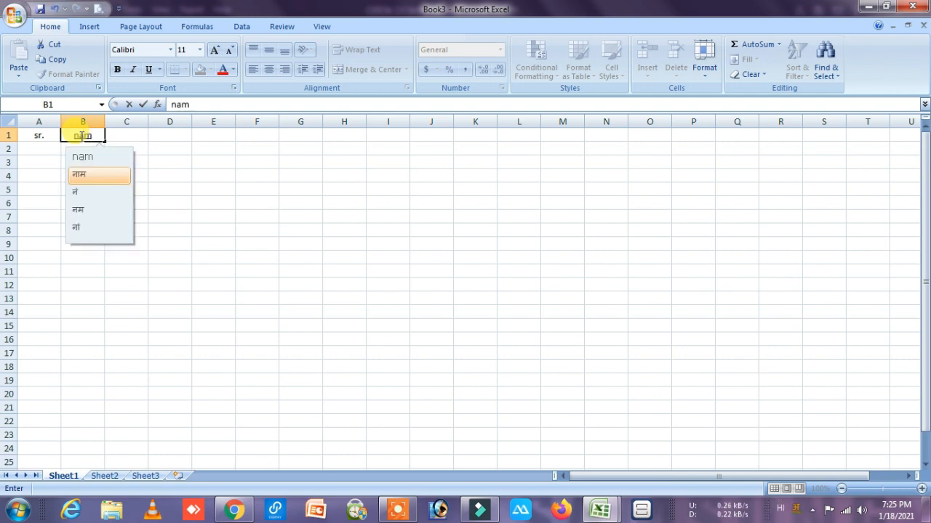
key(space)
double_click(134, 135)
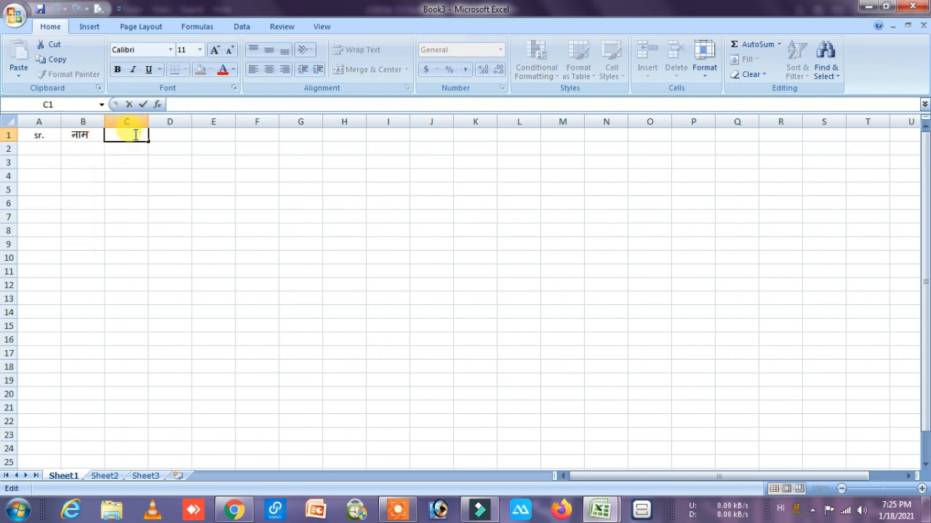
text(pita)
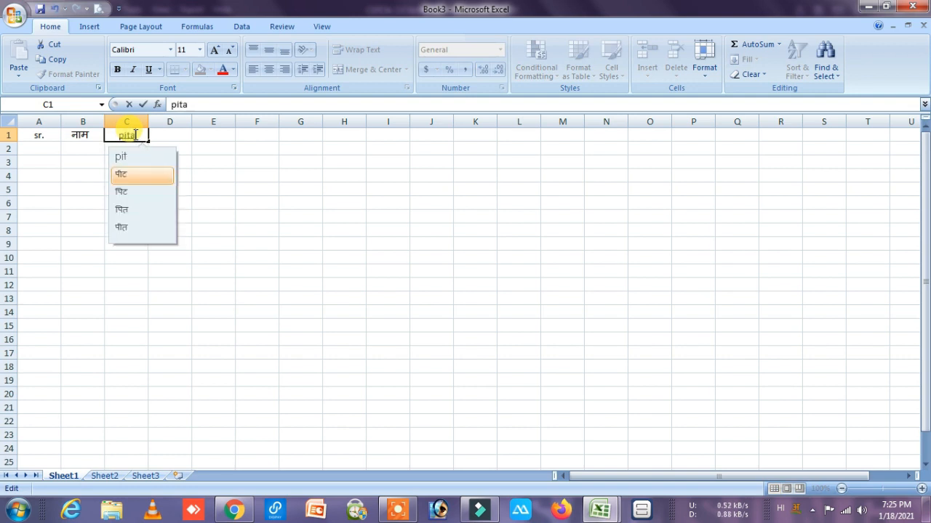
Step: Enter the Hindi headings पता in cell D1 and मोबाइल in cell E1
click(173, 140)
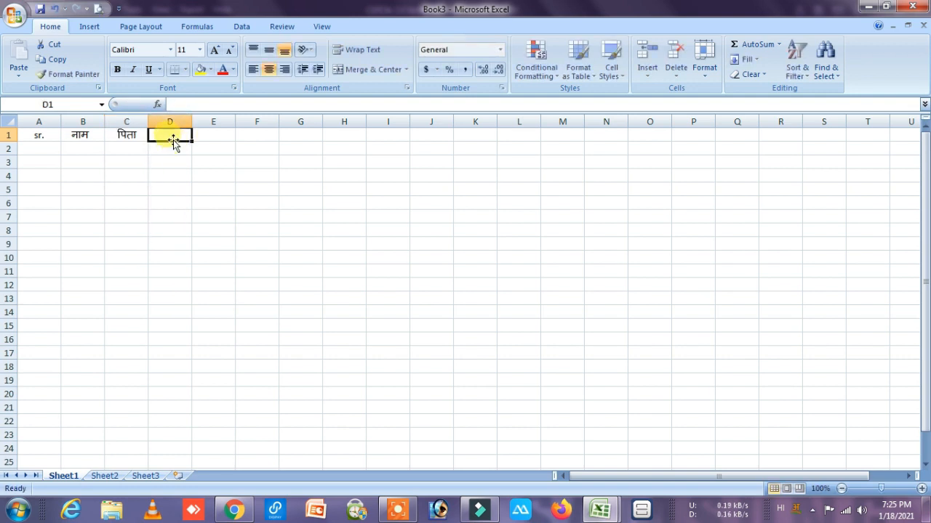
double_click(177, 139)
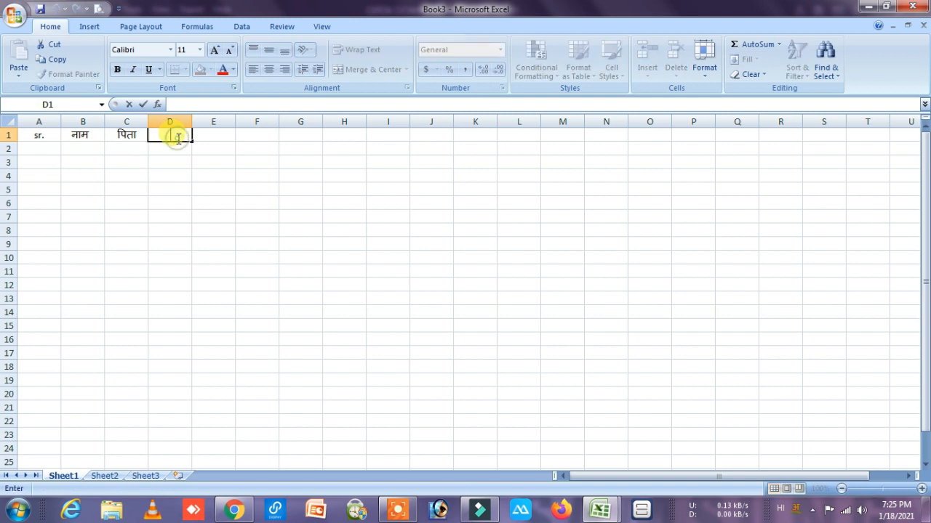
text(pata)
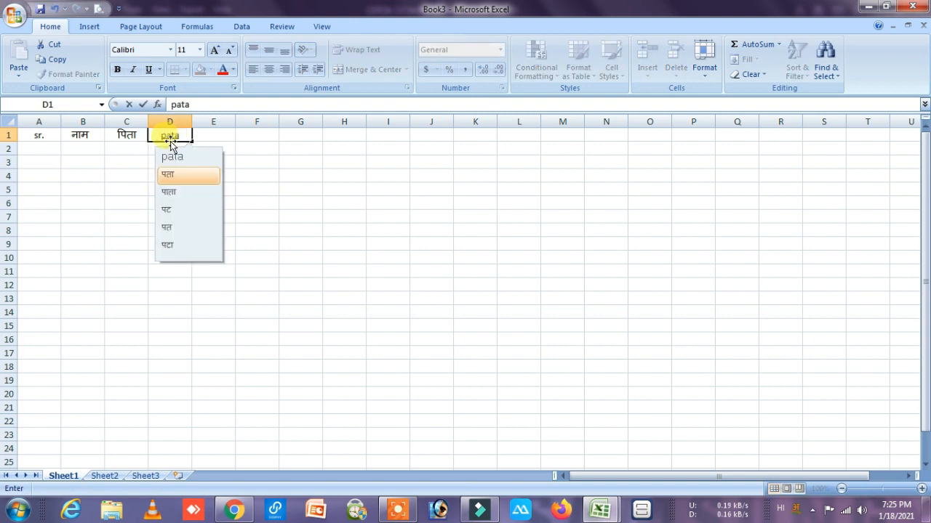
click(214, 134)
double_click(216, 134)
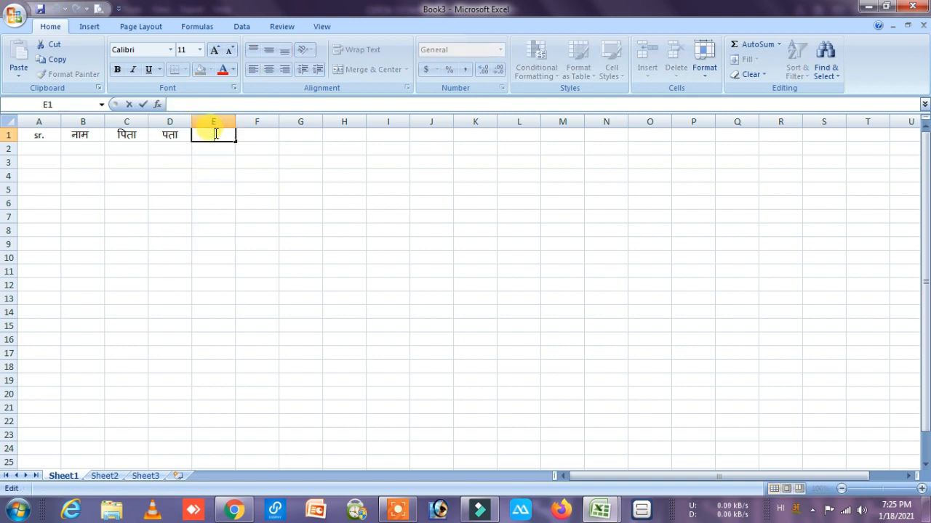
text(mobile)
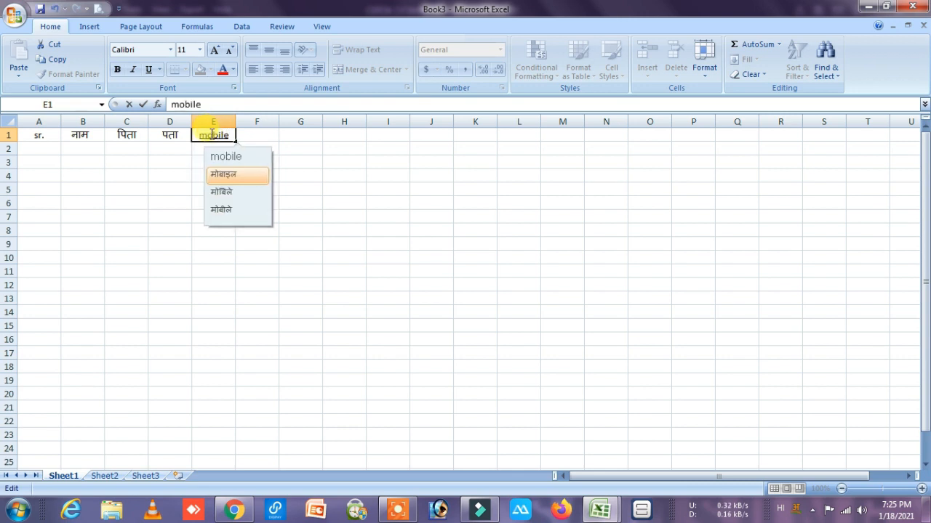
Step: Enter the Hindi headings आय in cell F1 and जाति in cell G1
click(256, 139)
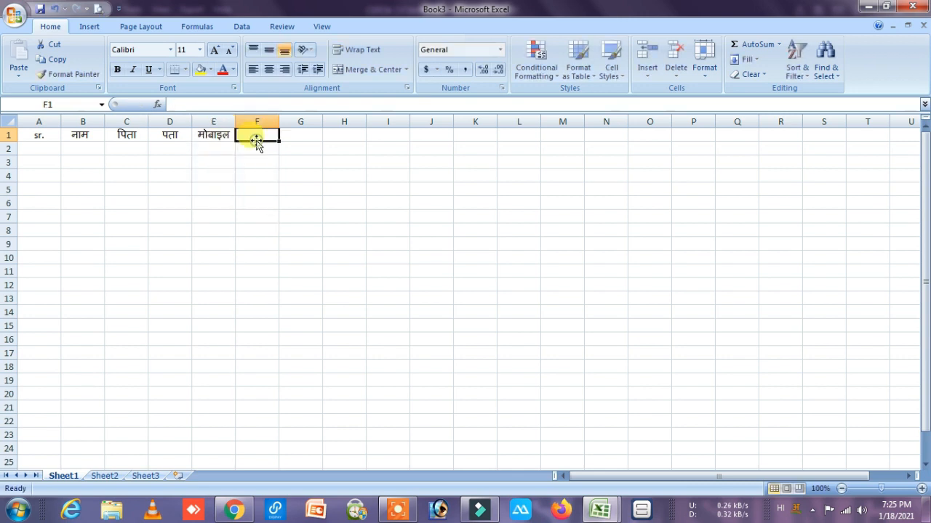
double_click(262, 137)
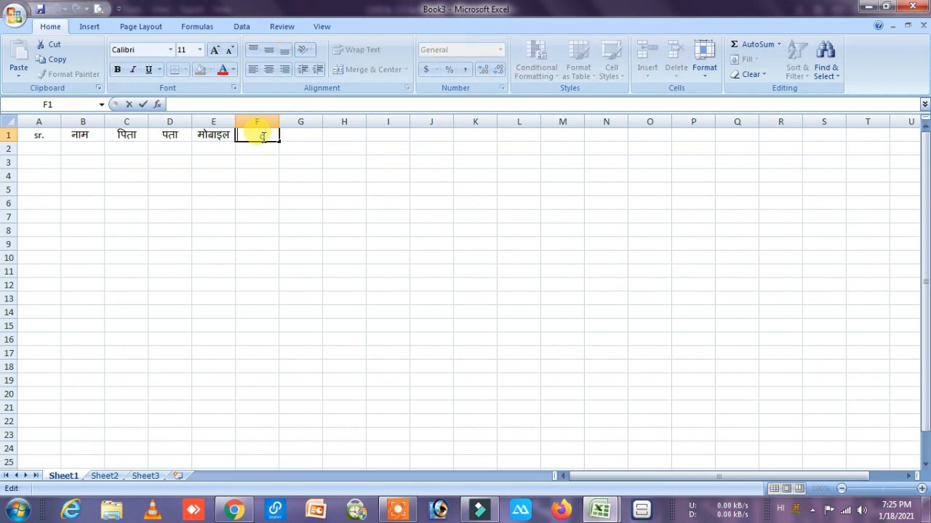
text(aay)
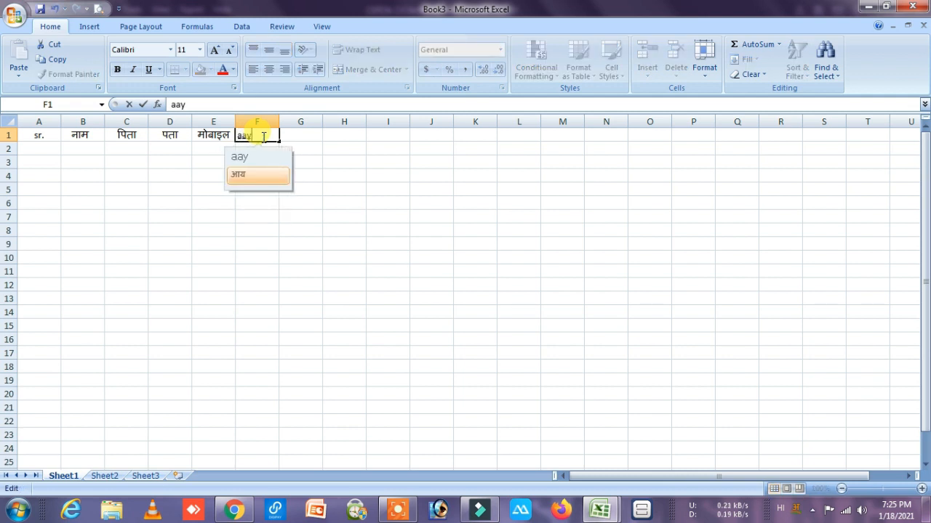
key(space)
click(294, 137)
double_click(293, 137)
text(jati)
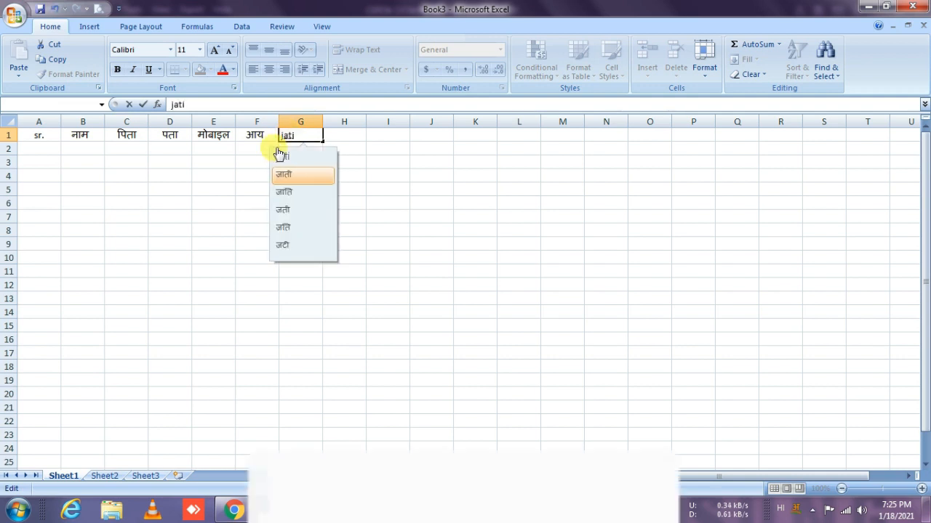
click(293, 193)
Step: Enter the Hindi headings निवास in cell H1 and अन्य in cell I1
click(348, 133)
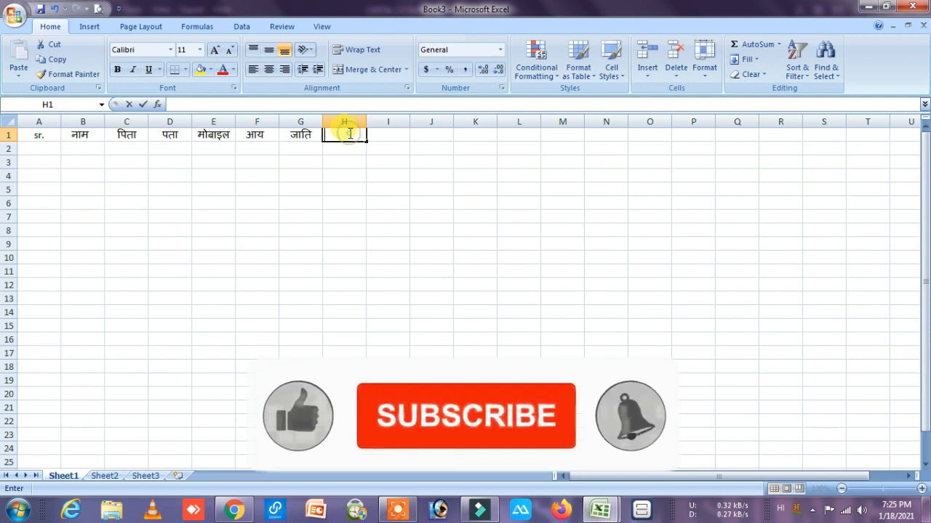
text(nivas)
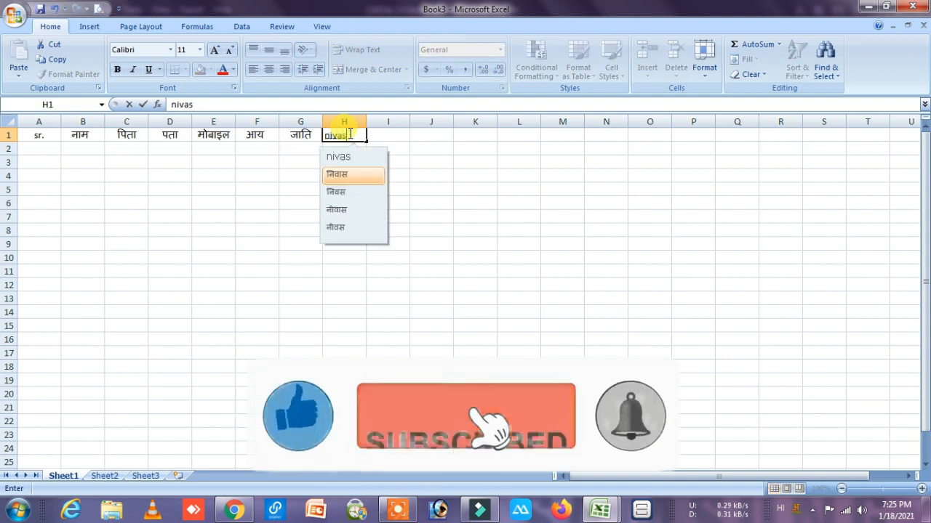
click(394, 134)
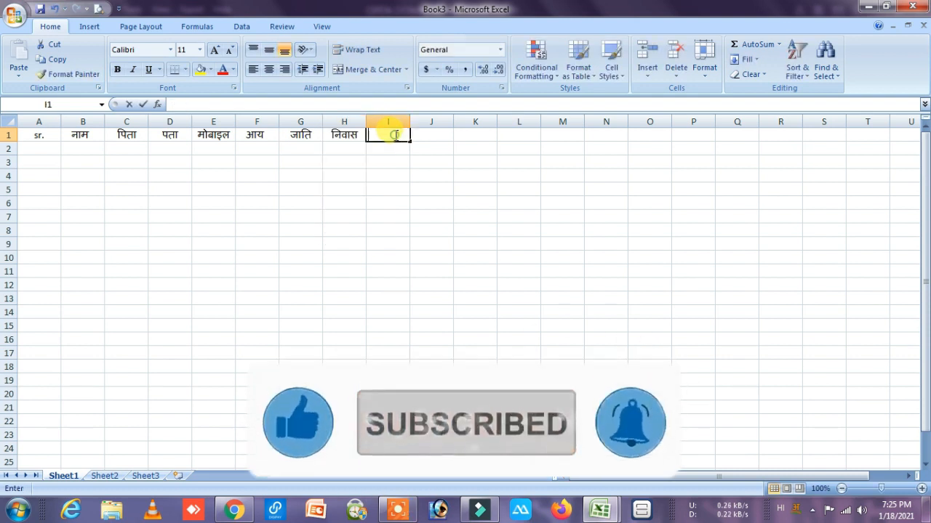
text(any)
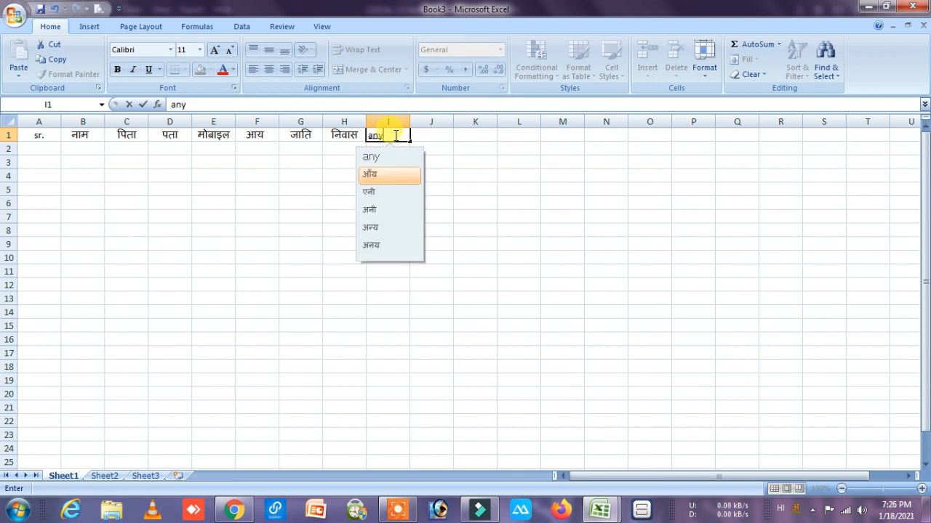
click(370, 225)
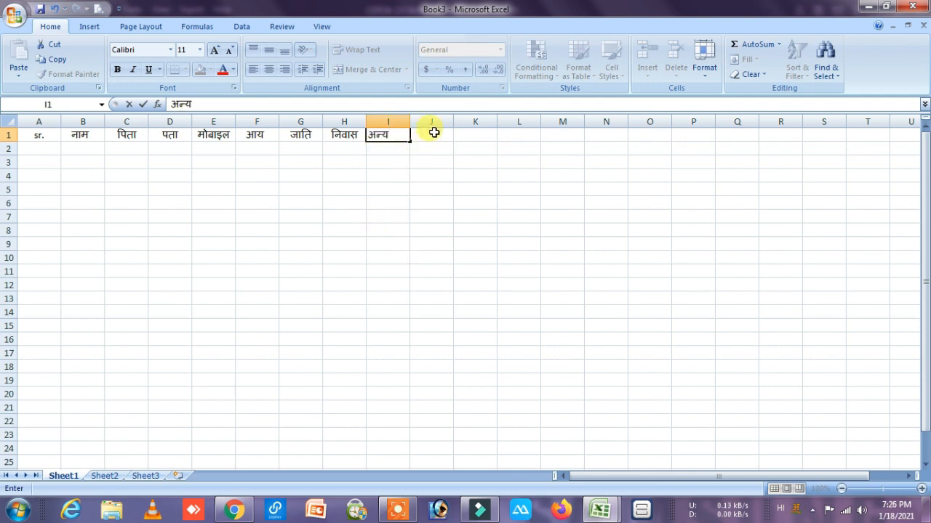
Step: Enter the Hindi heading कुल प्रमाणपत्र in cell J1 and widen column J to fit it
double_click(434, 133)
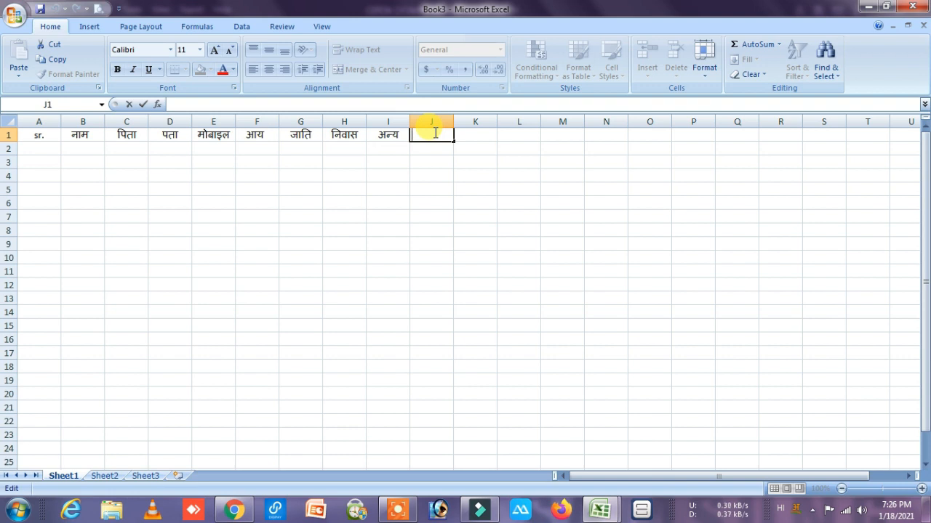
text(rat)
key(BackSpace)
key(BackSpace)
key(BackSpace)
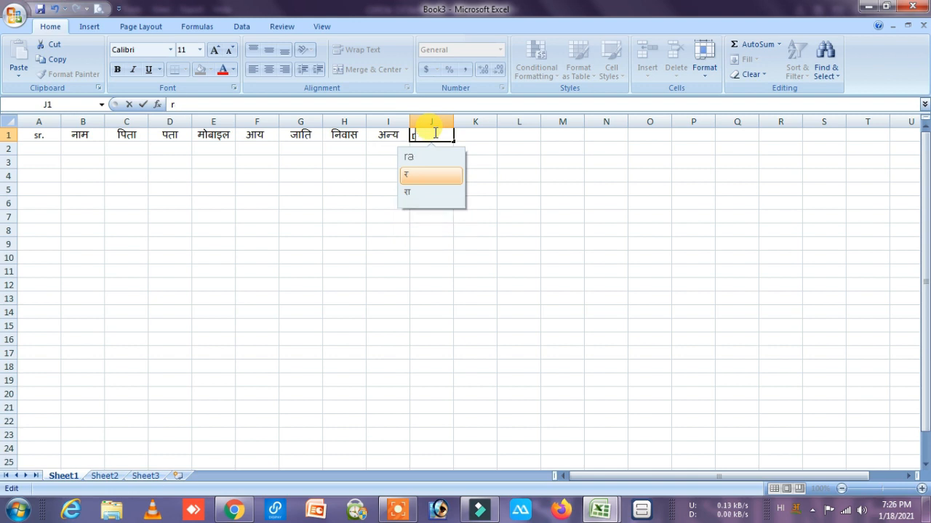
text(kul)
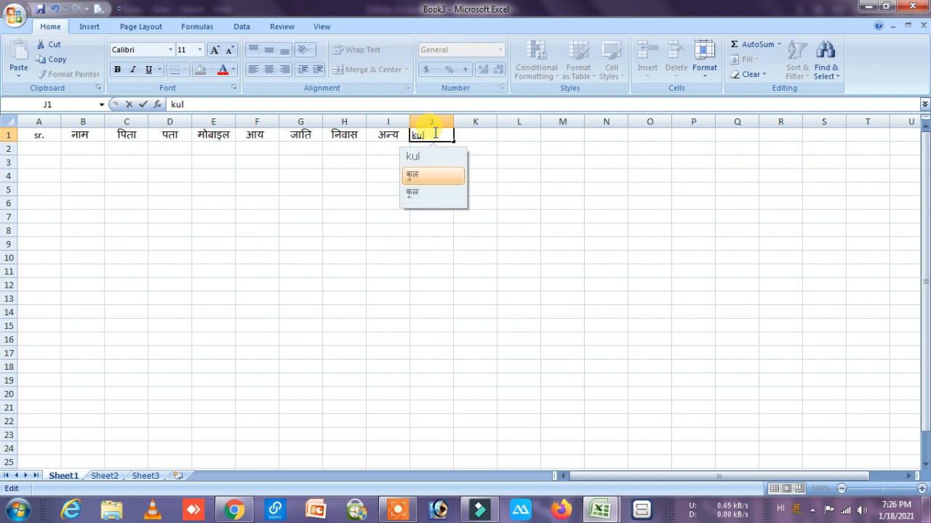
text( p)
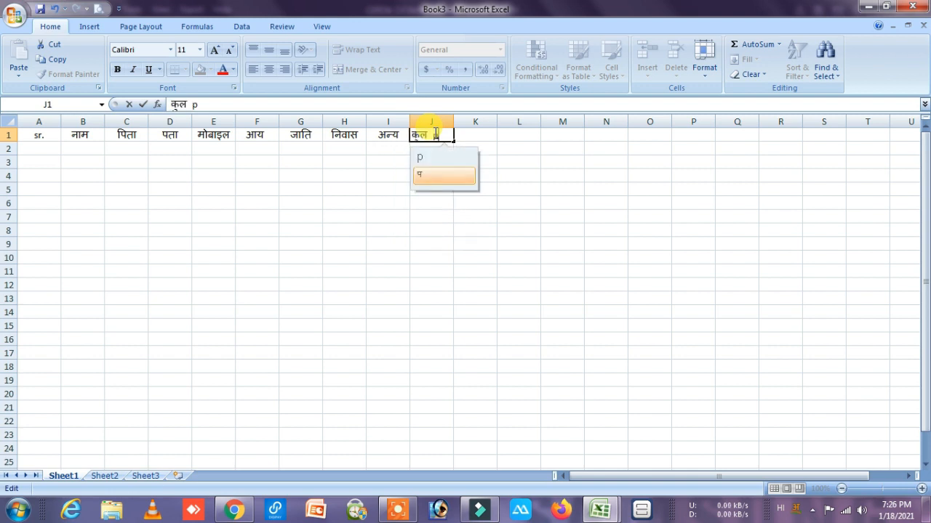
text(ramanpatr)
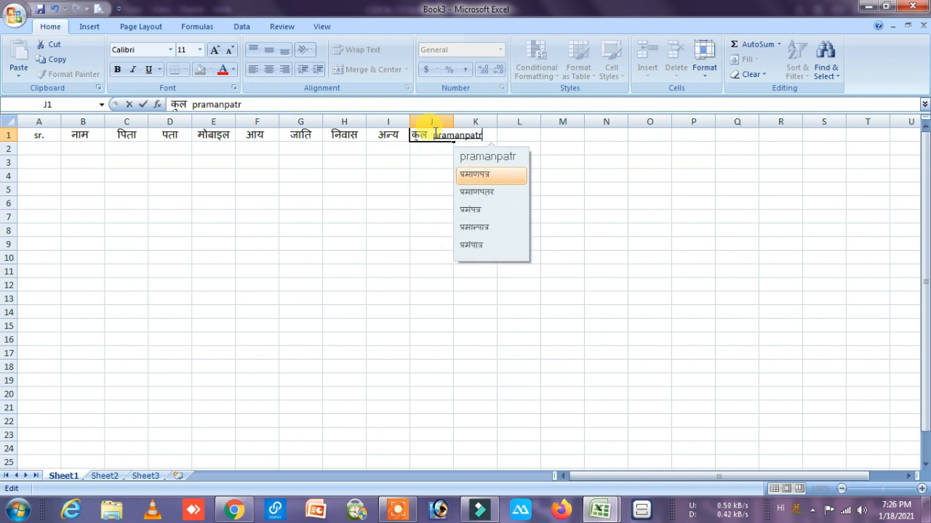
key(space)
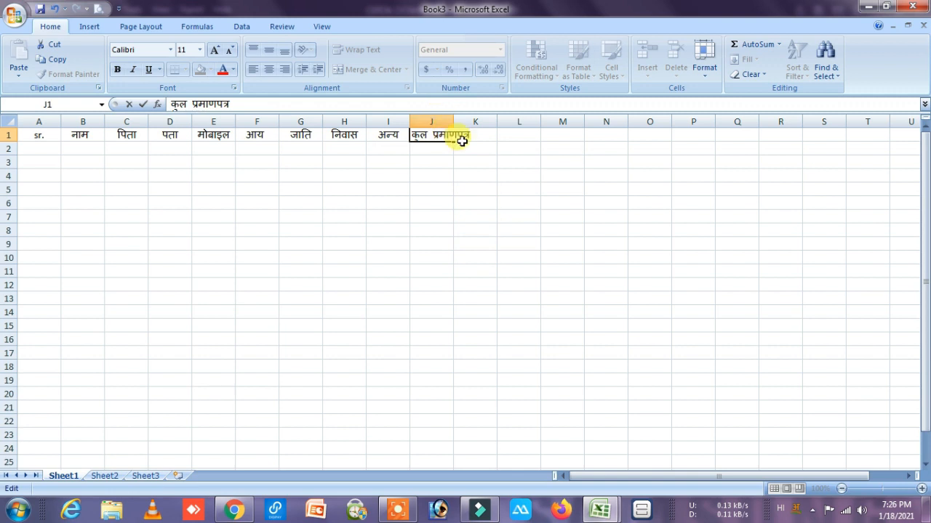
click(443, 120)
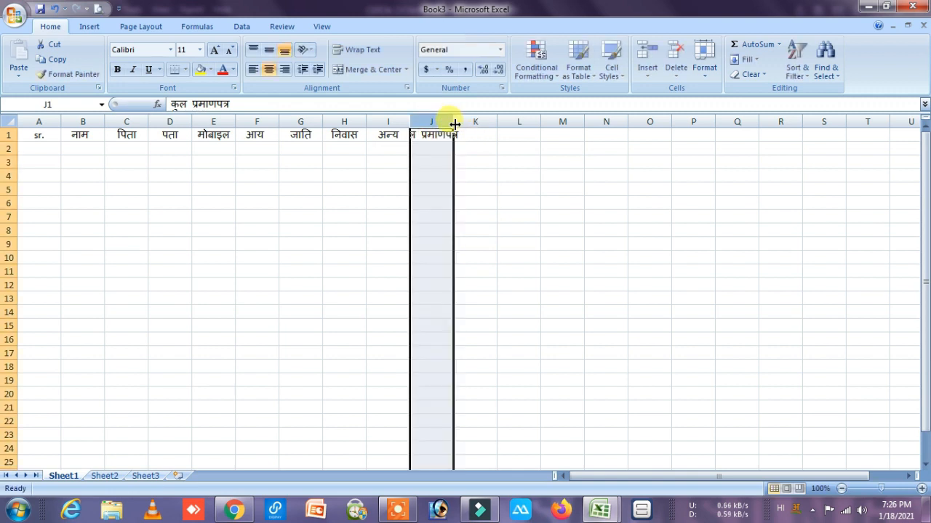
drag(455, 124, 488, 123)
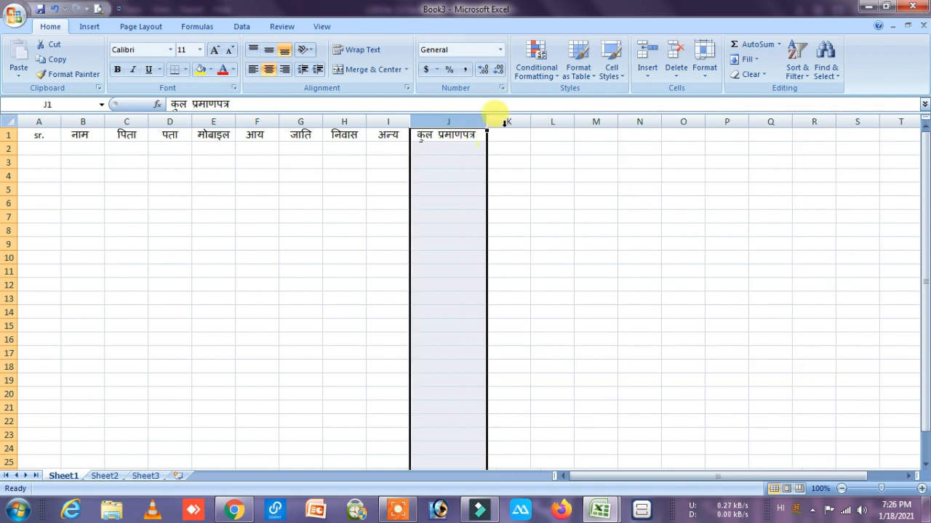
Step: Enter the Hindi heading रेट in cell K1 and select column K
click(507, 135)
double_click(507, 136)
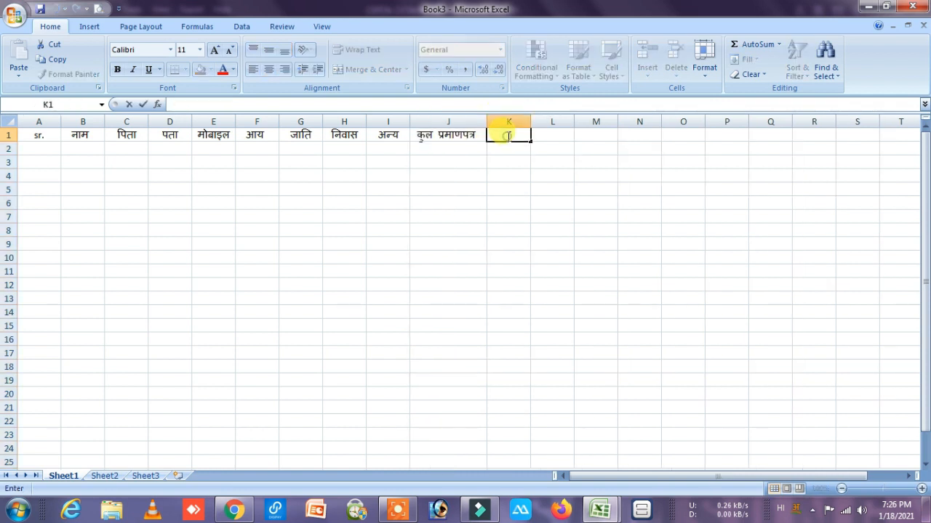
text(rat)
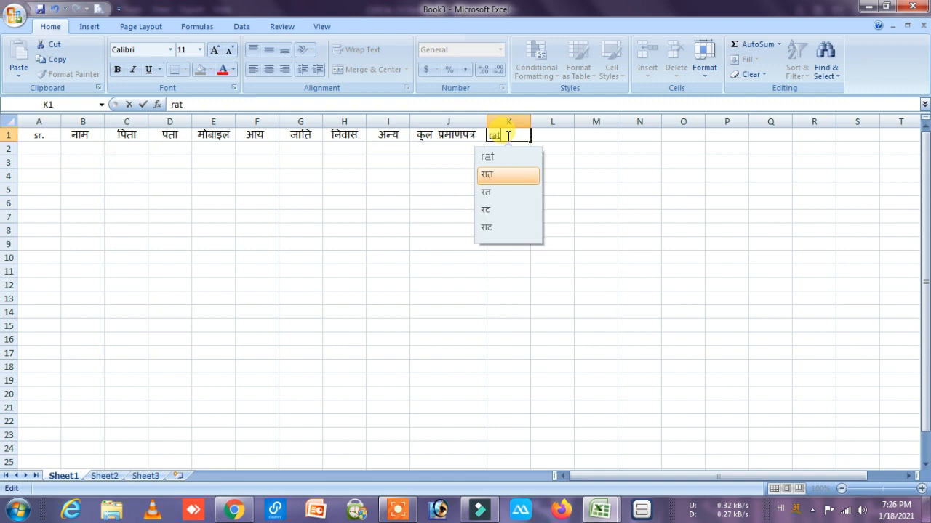
text(e)
click(499, 210)
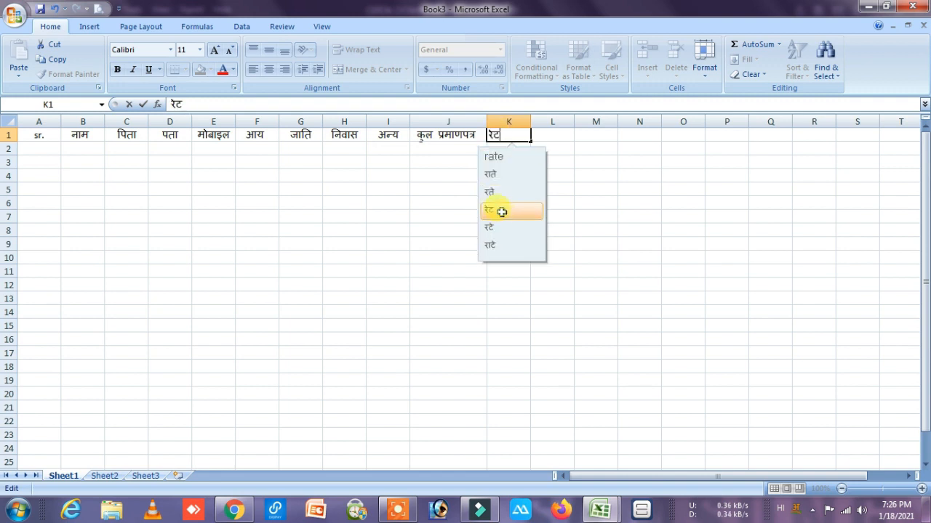
click(499, 120)
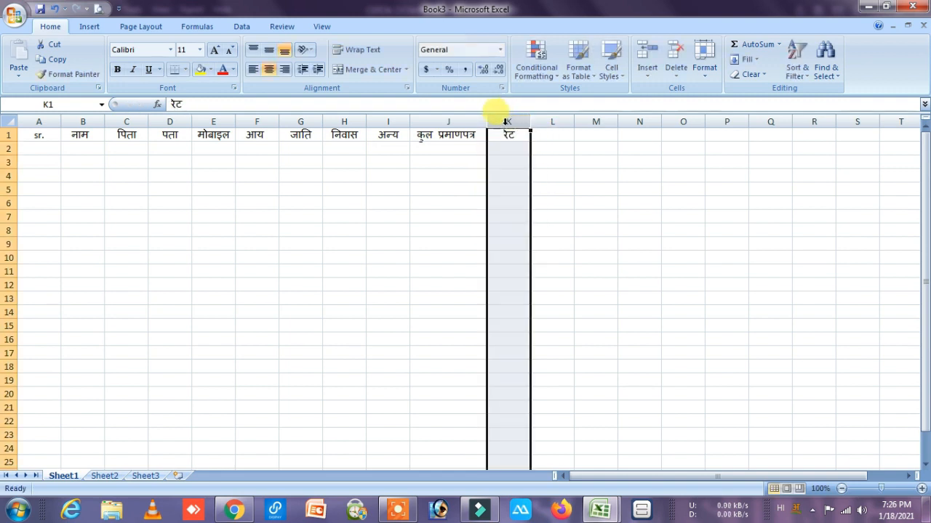
Step: Enter the Hindi heading कुल रुपए in cell L1 and widen column L to fit it
click(553, 122)
click(551, 135)
double_click(552, 135)
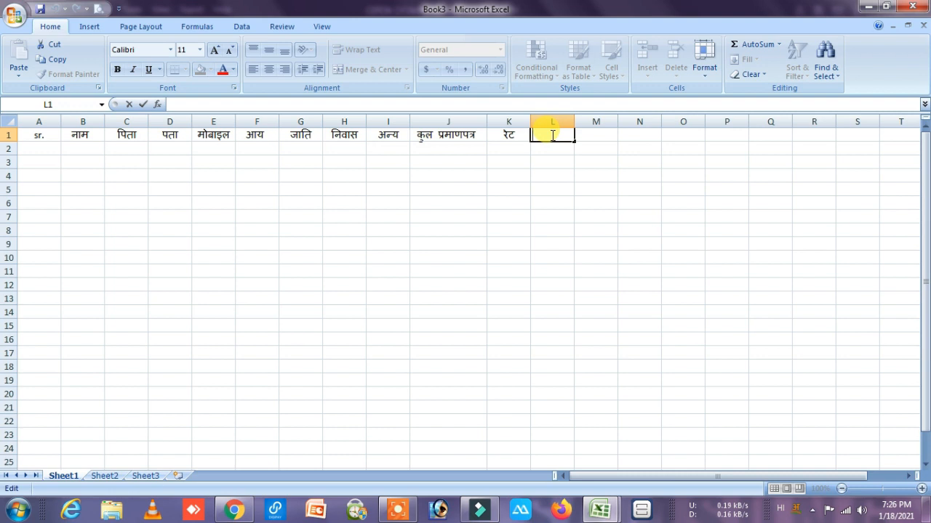
text(ku)
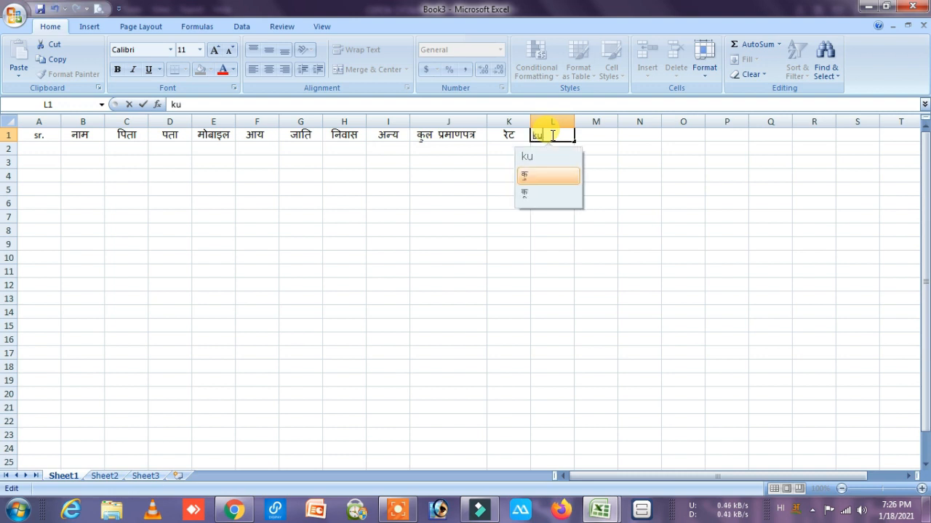
text(l rupye)
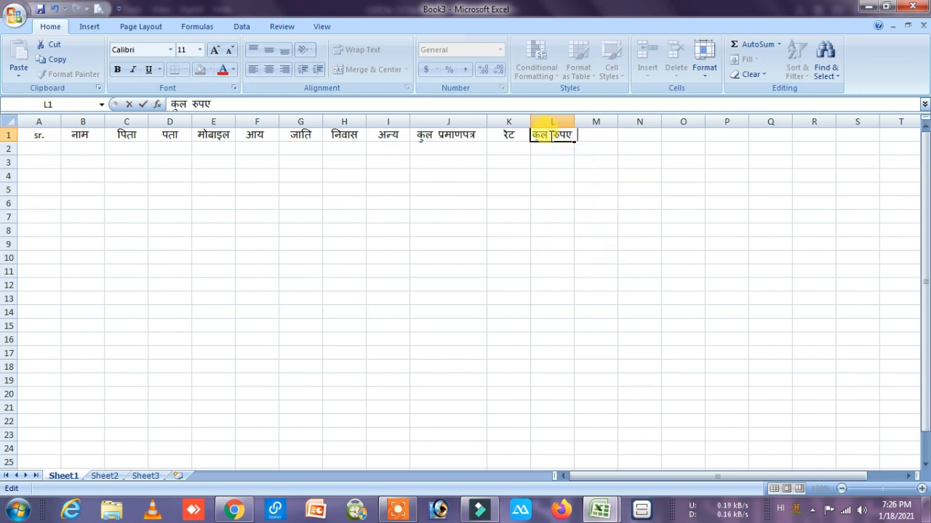
click(567, 122)
drag(575, 121, 587, 122)
Step: Enter the Hindi heading दिये in cell M1
click(609, 121)
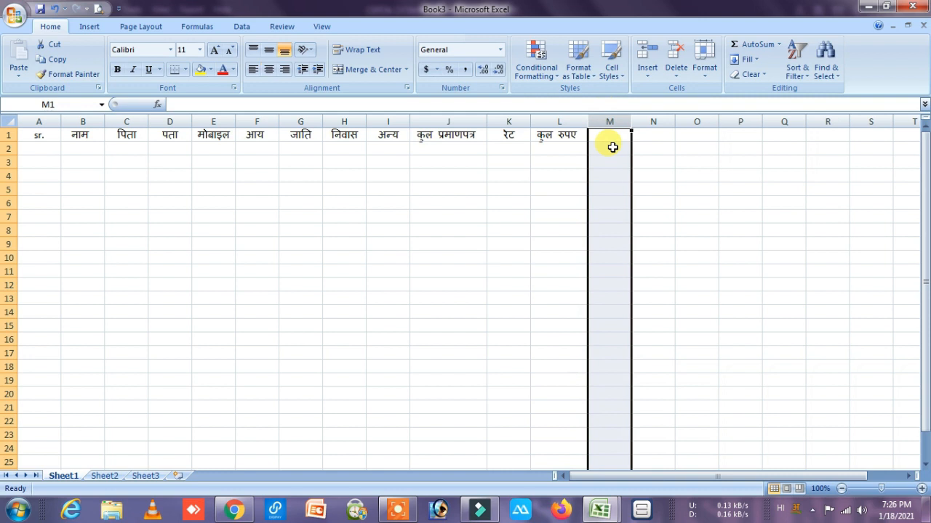
click(612, 137)
text(d)
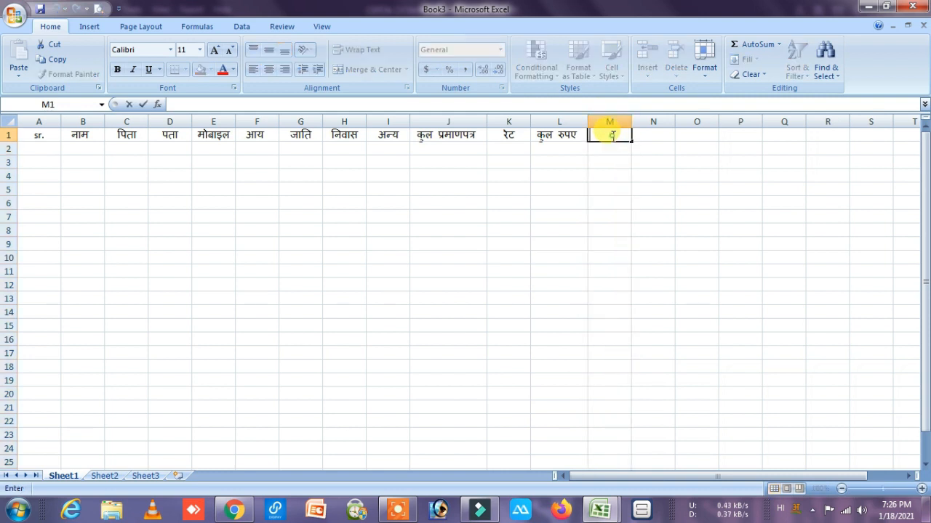
text(diye)
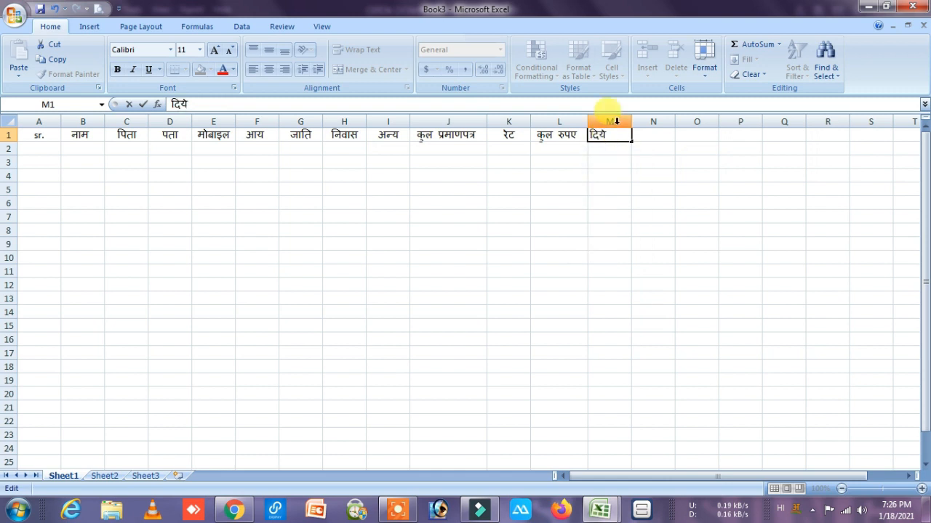
click(609, 122)
Step: Enter the Hindi heading बकाया in cell N1 and select column N
click(653, 122)
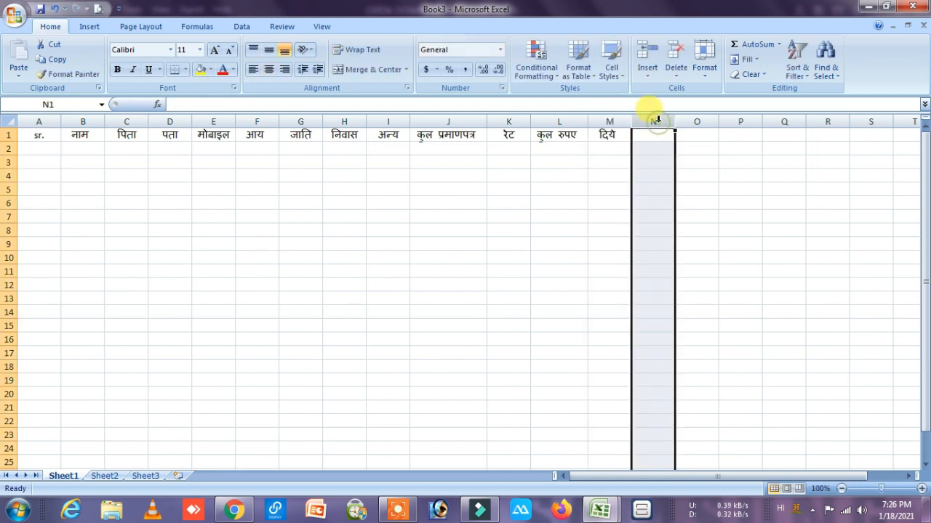
click(655, 136)
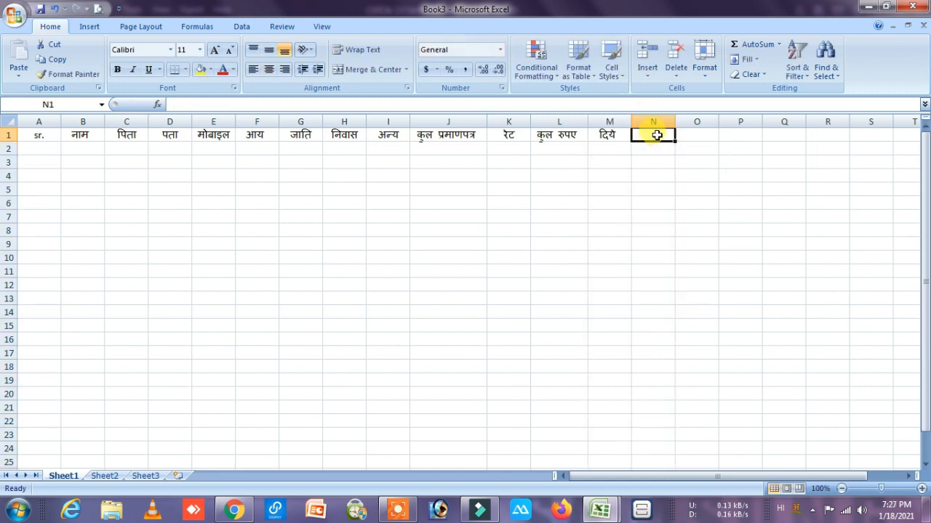
text(ba)
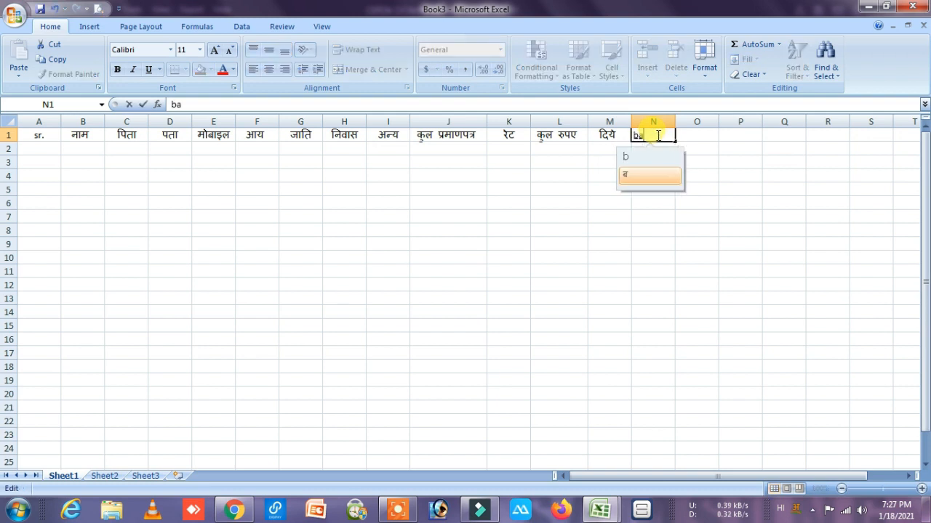
text(kaya)
key(space)
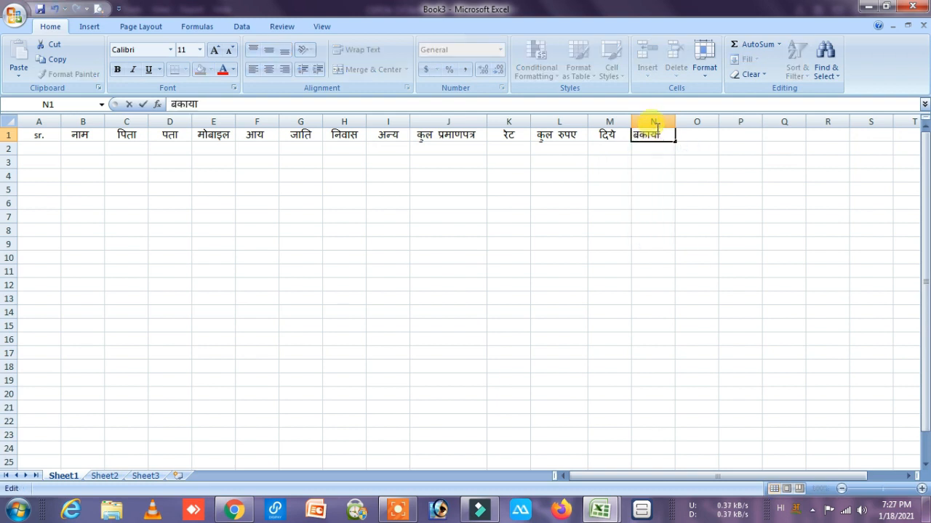
click(657, 114)
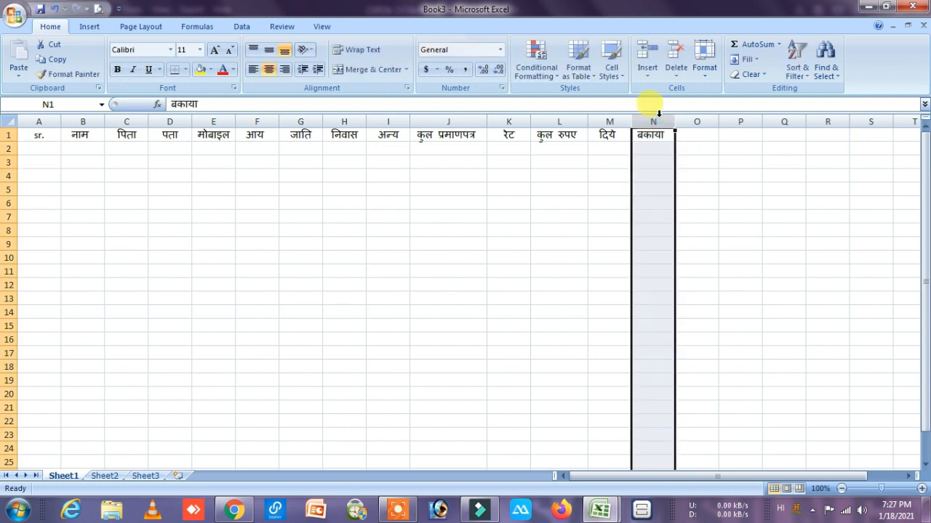
Step: Enter the serial numbers 1 in cell A2 and 2 in cell A3
click(31, 152)
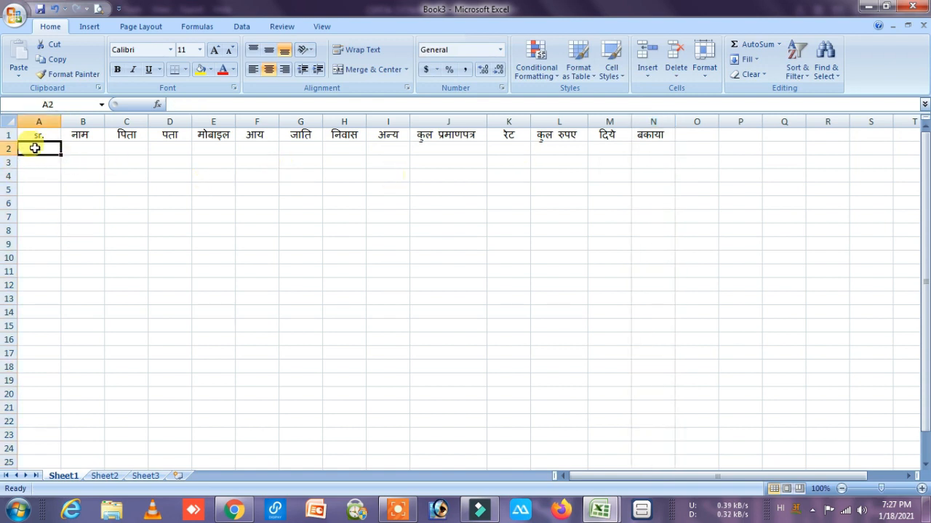
double_click(36, 149)
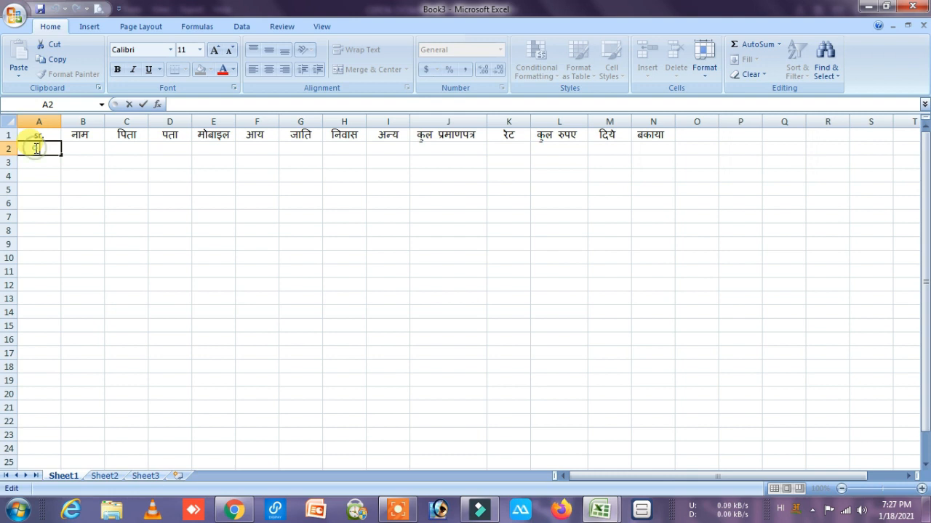
text(1)
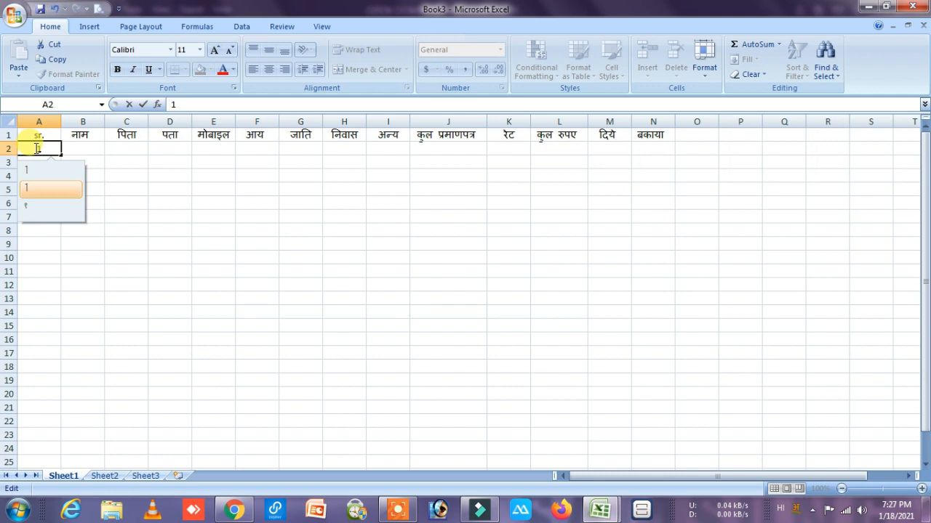
click(41, 176)
click(44, 164)
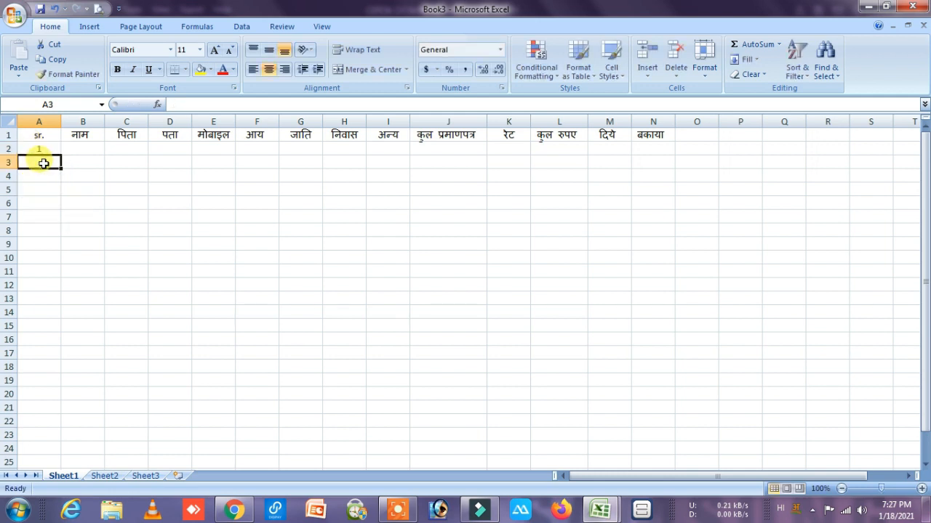
text(2)
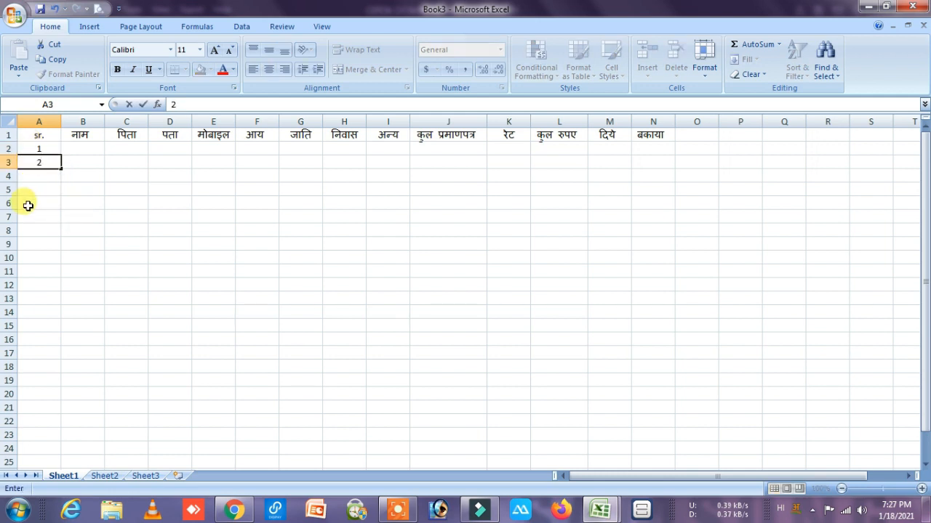
Step: Fill the serial number series from A2:A3 down column A to 20 in row 21
drag(29, 148, 58, 171)
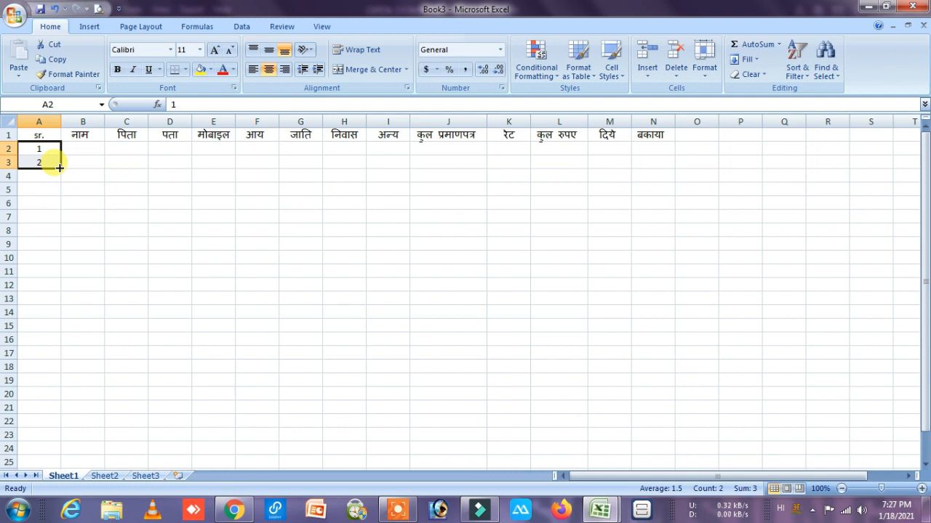
drag(60, 167, 54, 415)
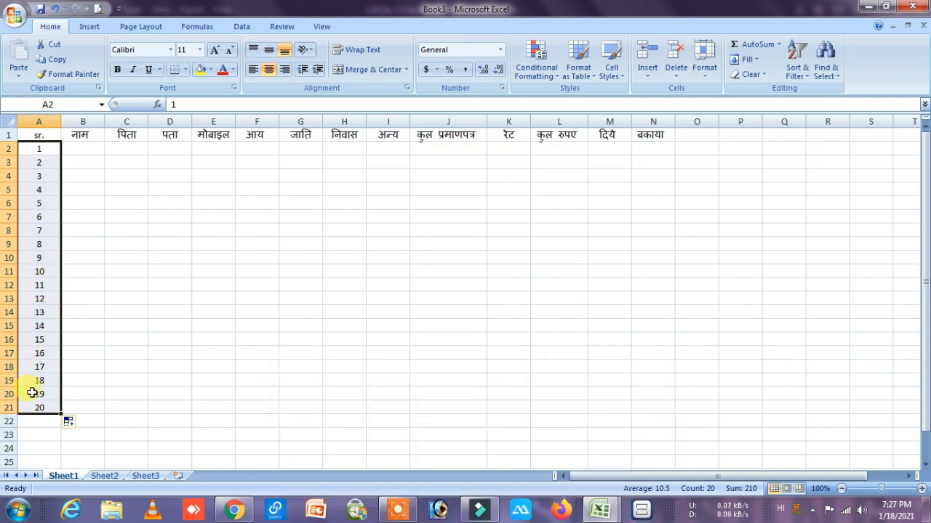
drag(61, 414, 61, 463)
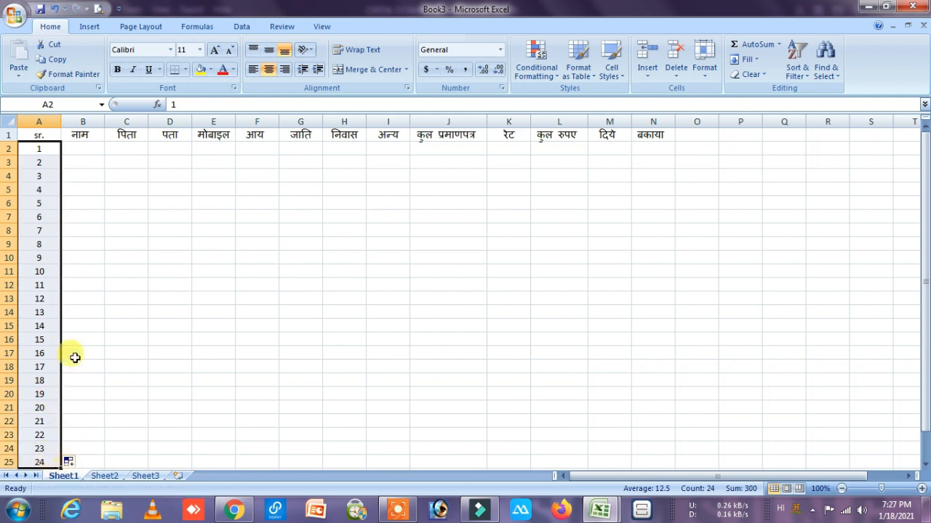
drag(61, 467, 61, 413)
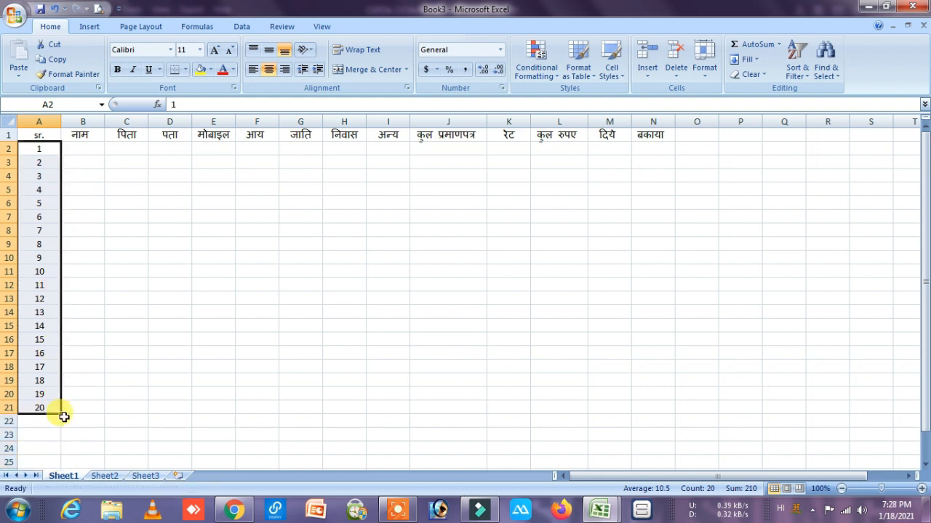
Step: Enter the first applicant's name in Hindi in cell B2
click(88, 148)
double_click(88, 148)
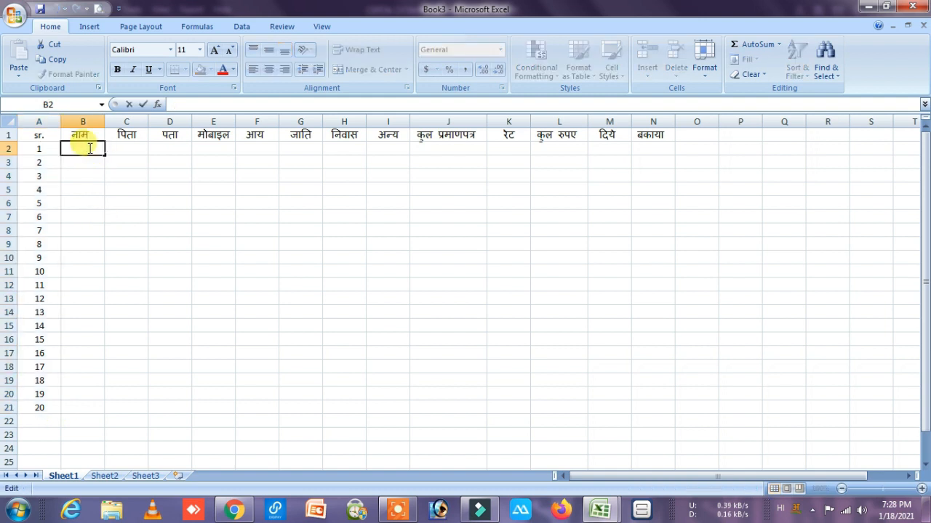
text(r)
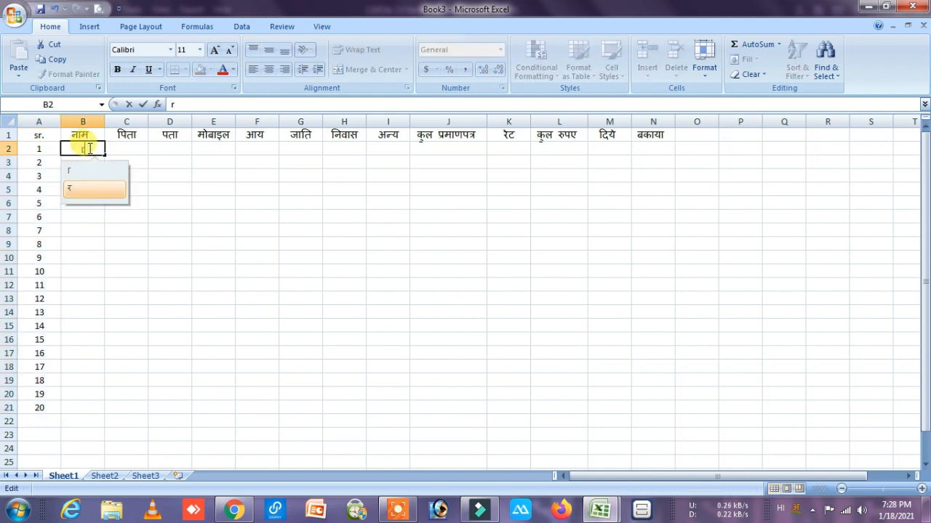
key(BackSpace)
text(sima)
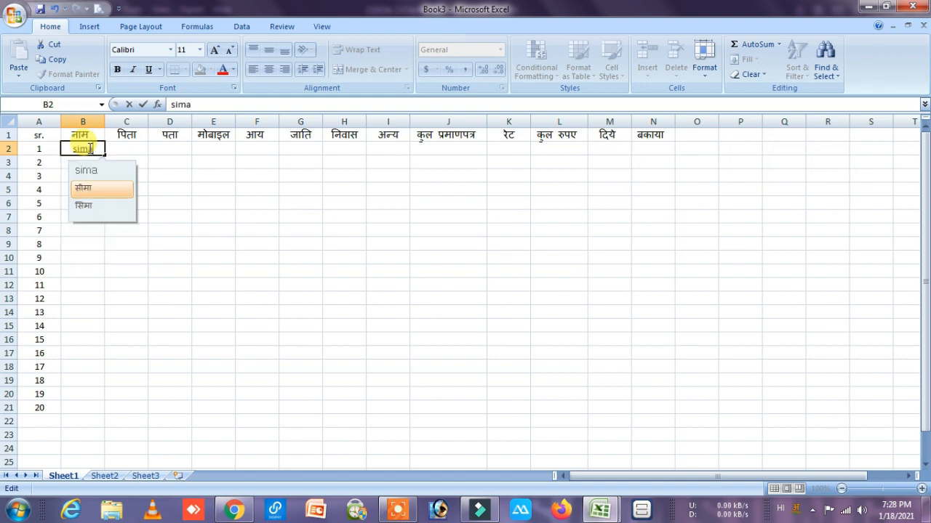
key(Return)
double_click(122, 148)
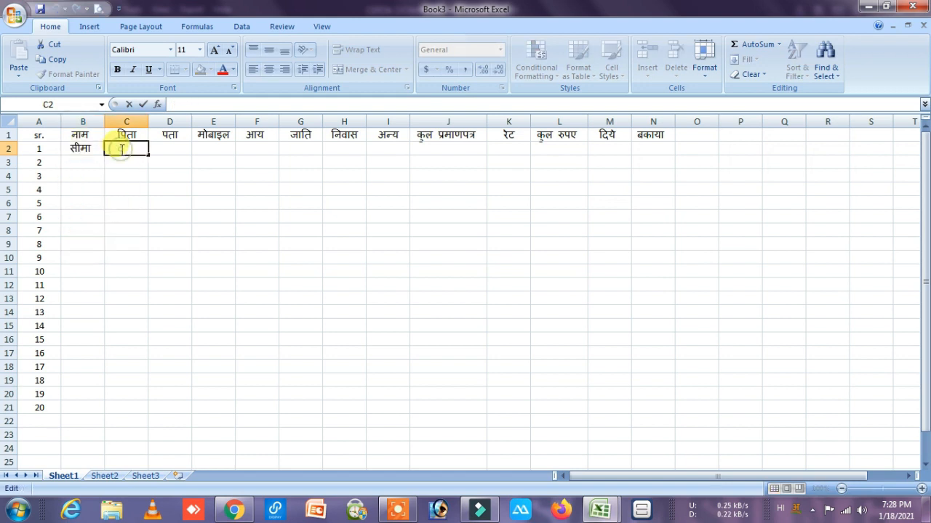
text(xxxx)
click(174, 148)
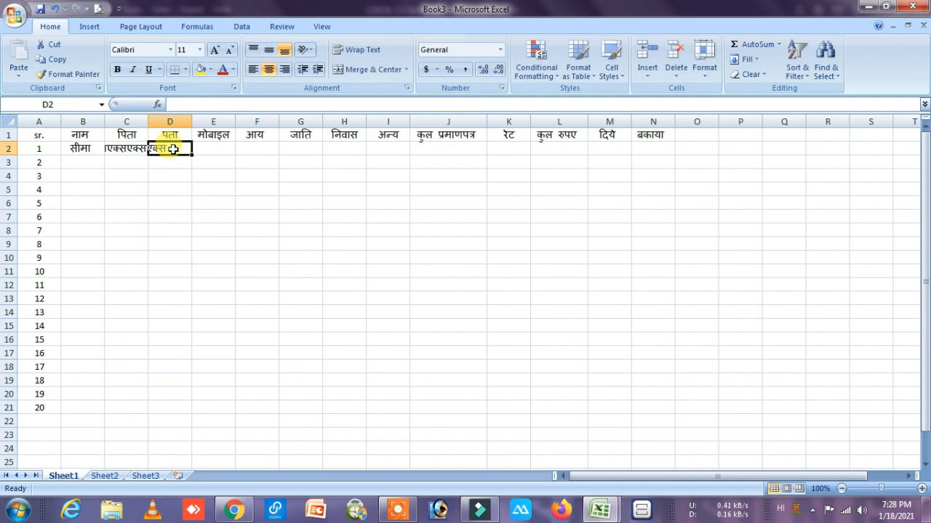
key(ctrl+z)
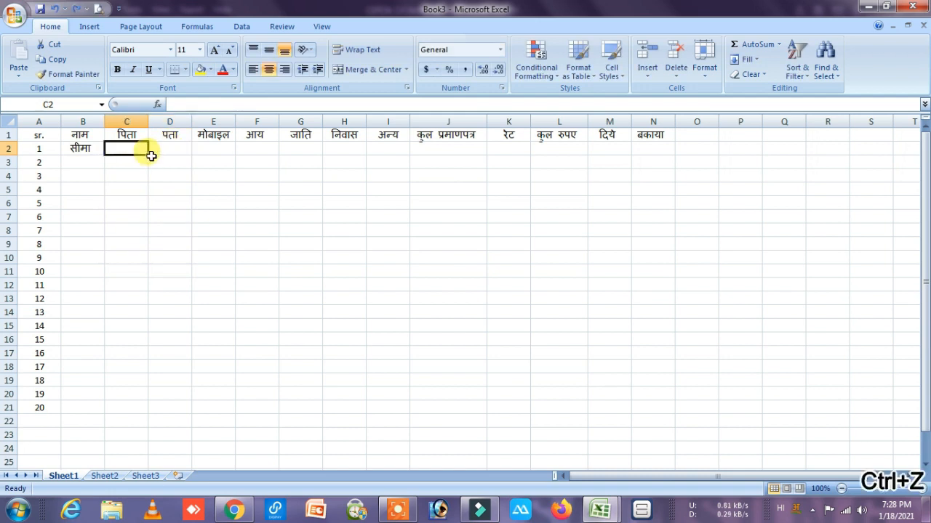
Step: Fill the first applicant's father, address and mobile cells C2 to E2 with the placeholders ssssss, cccc and 000000
double_click(131, 149)
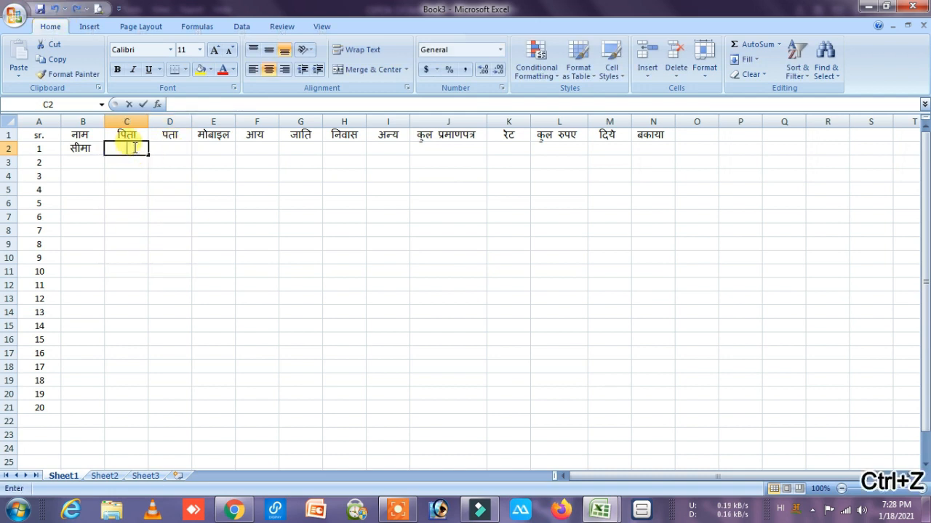
text(ssssss)
click(168, 149)
double_click(169, 148)
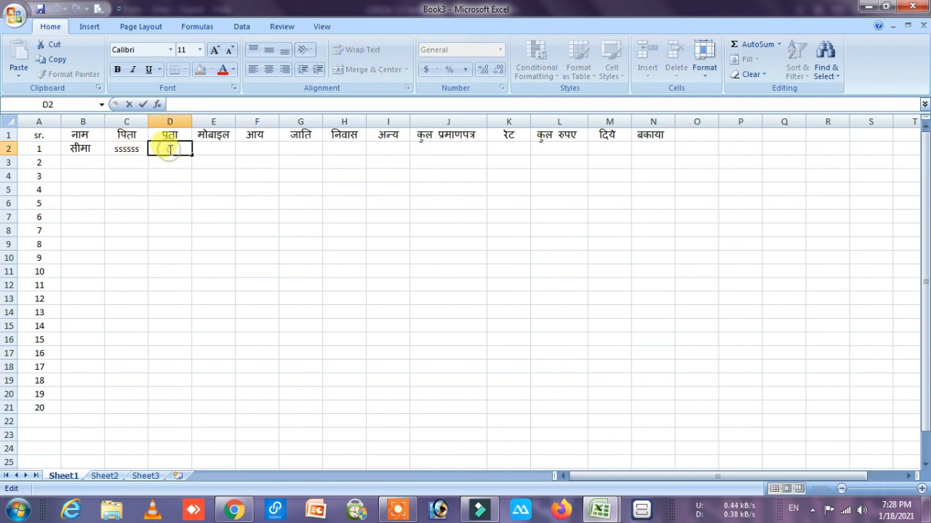
text(cccc)
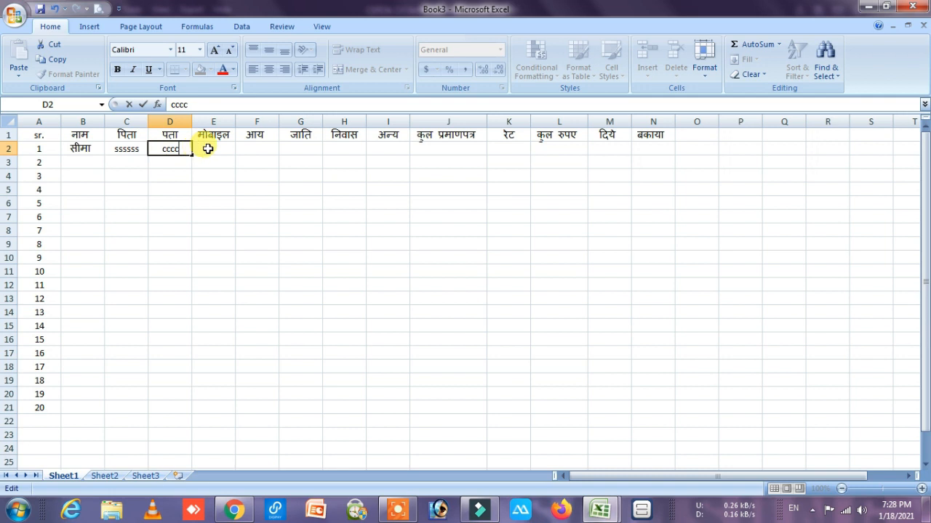
click(196, 150)
text(000000)
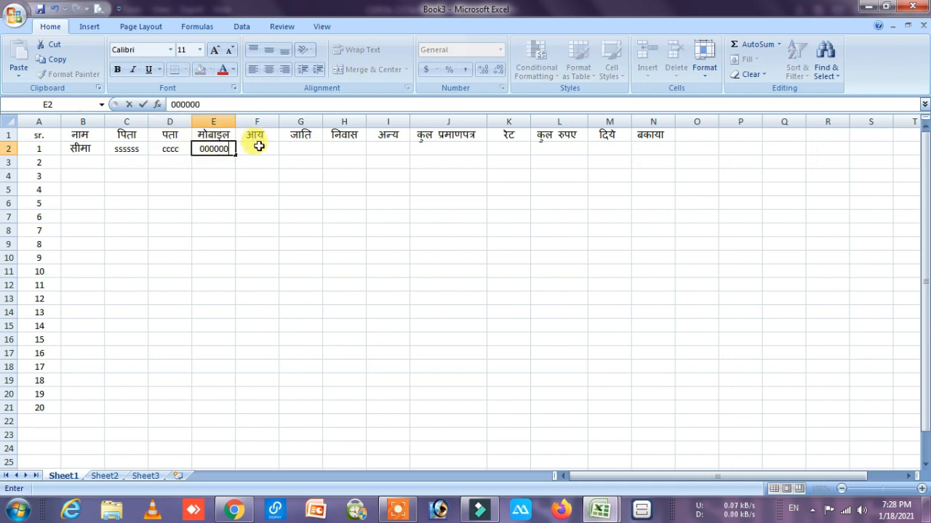
Step: Enter the first applicant's certificate counts 1, 2, 2 and 1 in cells F2 to I2 and select column F
double_click(258, 147)
text(1)
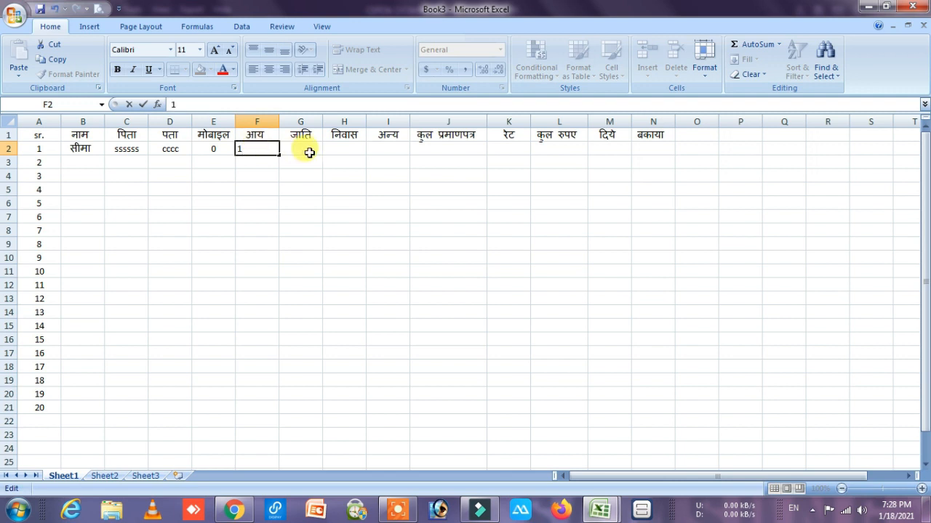
click(304, 149)
text(2)
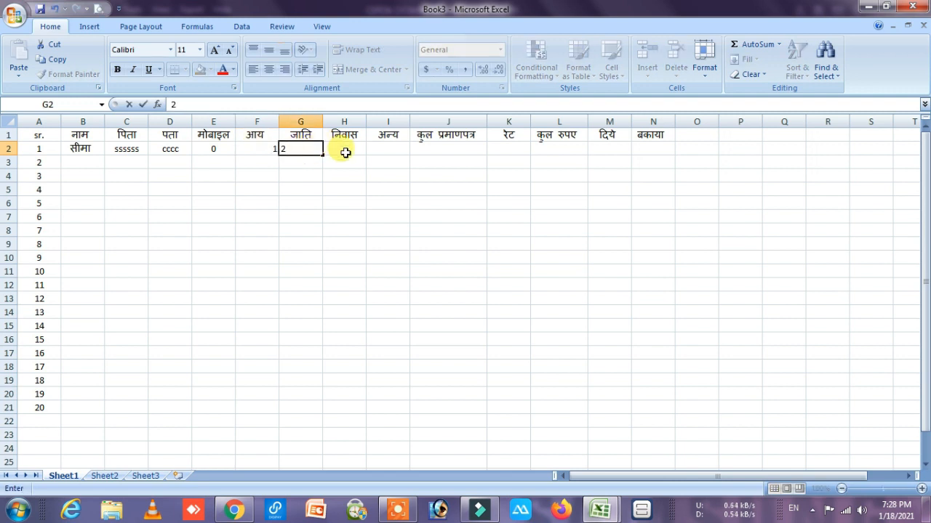
click(339, 149)
text(2)
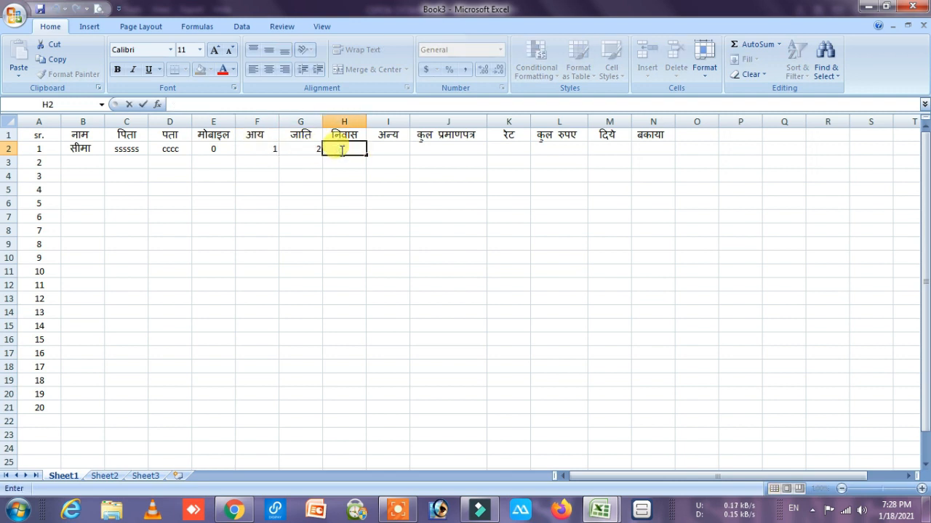
click(386, 148)
text(1)
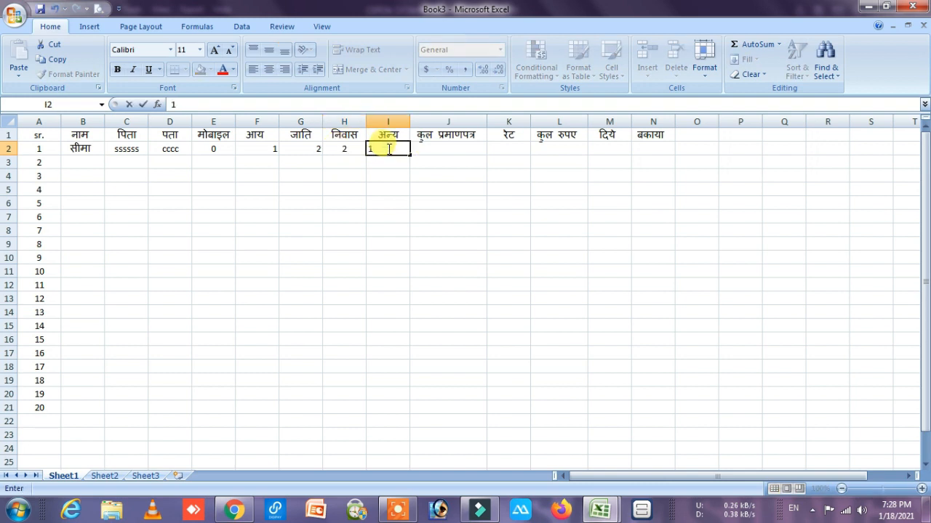
click(257, 120)
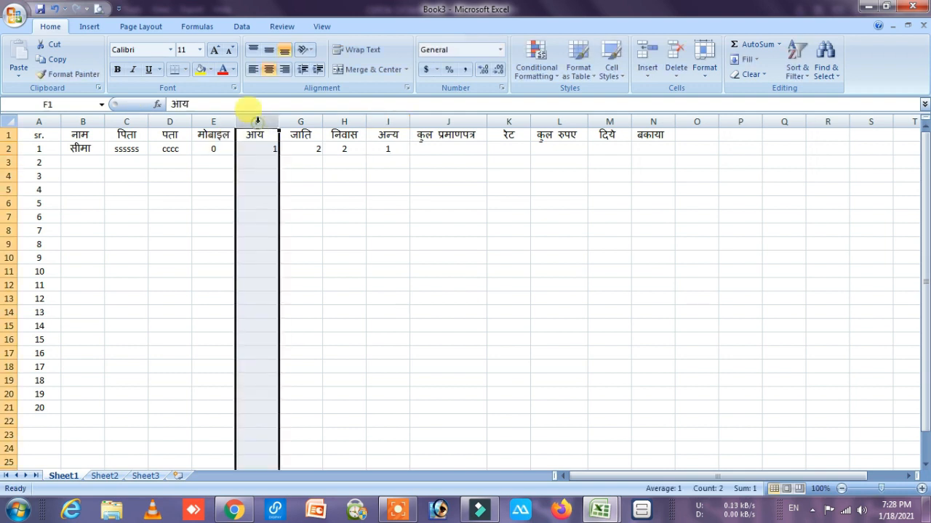
Step: Centre the contents of the आय and जाति columns, F and G
click(268, 70)
click(303, 132)
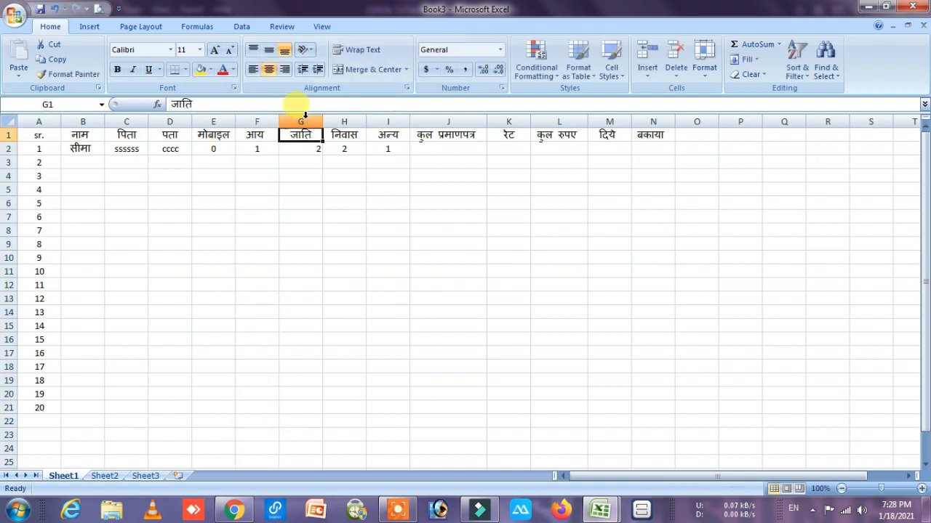
click(303, 121)
click(268, 68)
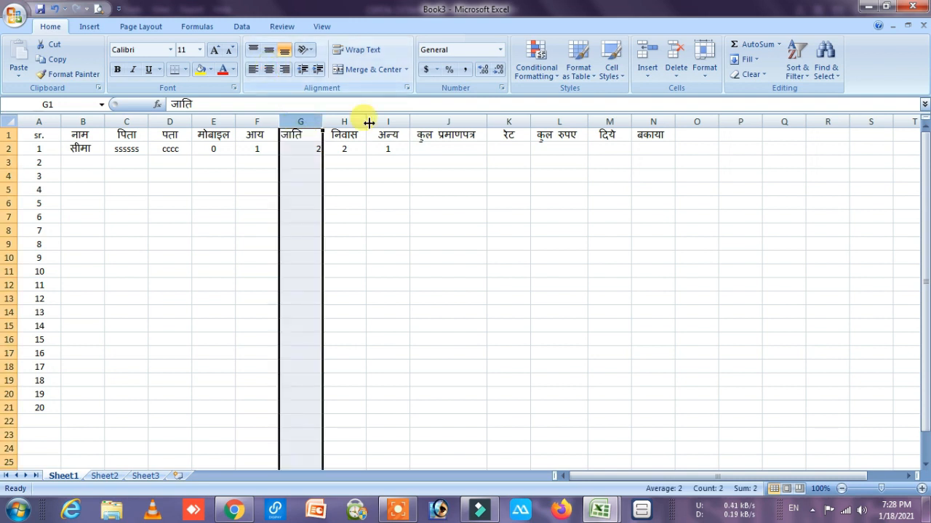
click(267, 70)
click(345, 121)
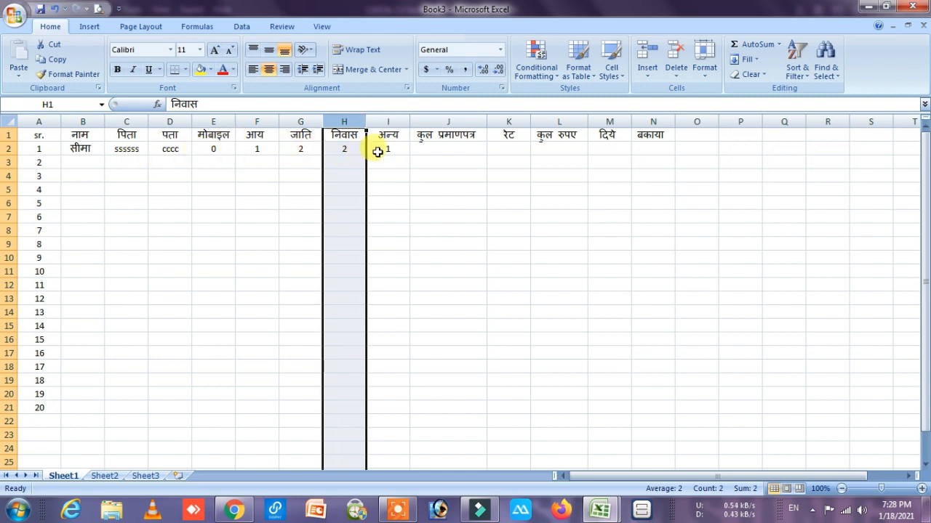
Step: Total the certificate counts F2:I2 into J2 with AutoSum and centre column J
click(438, 147)
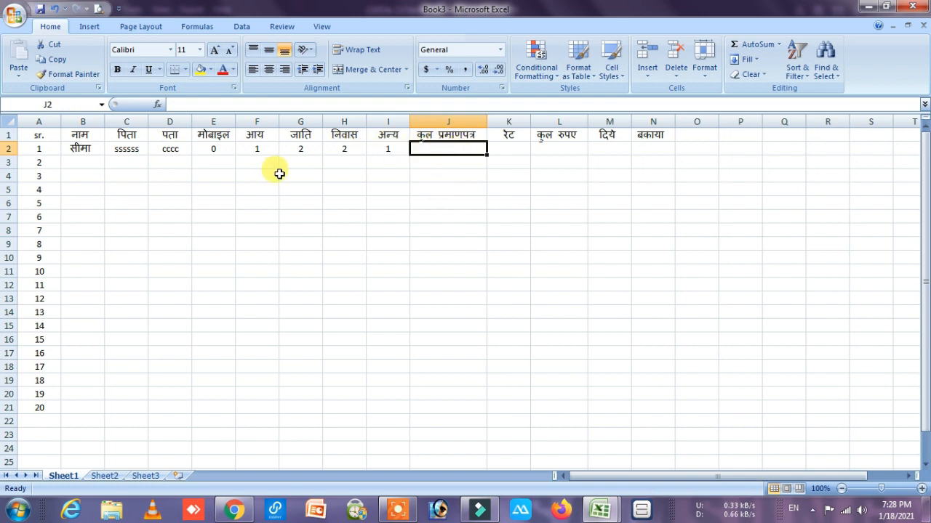
drag(247, 148, 440, 149)
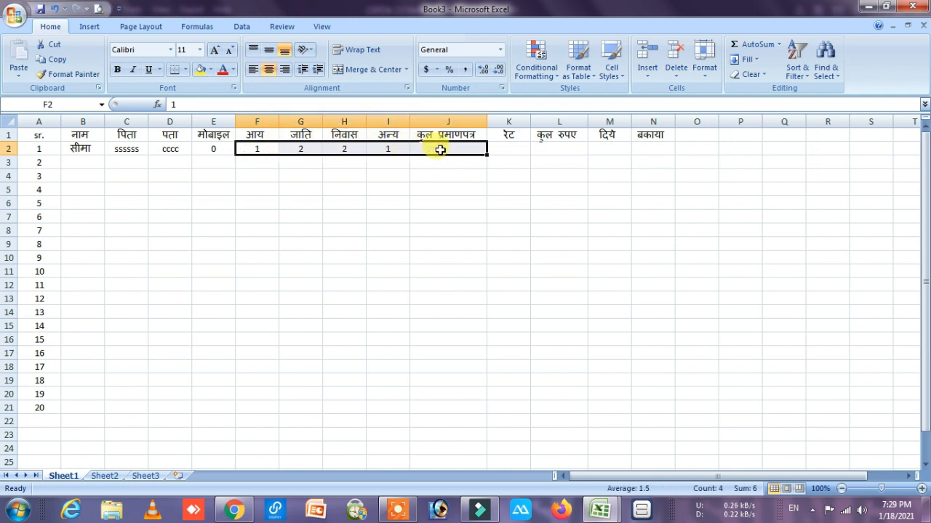
click(750, 45)
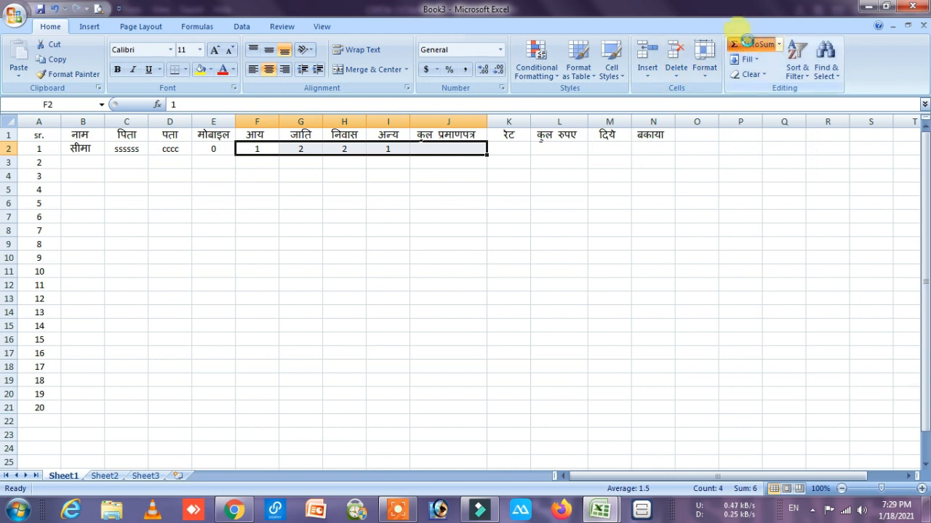
click(445, 121)
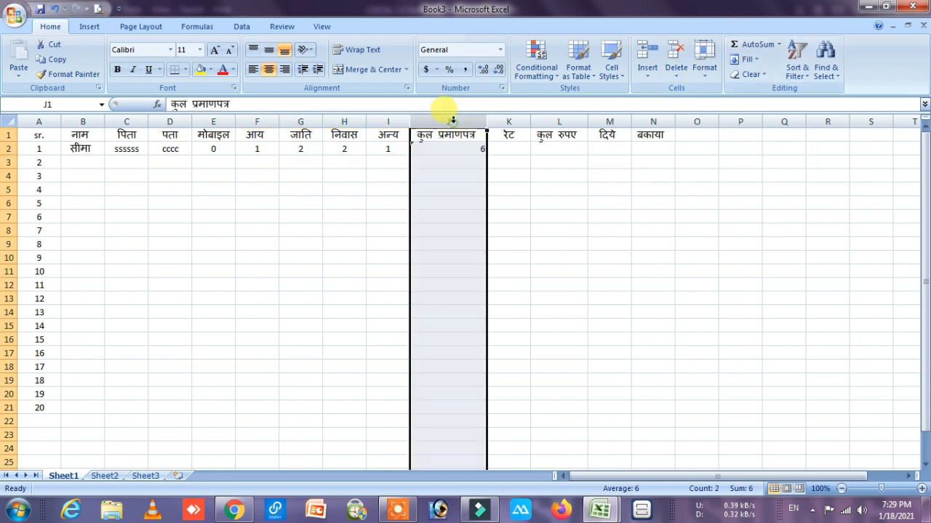
click(268, 69)
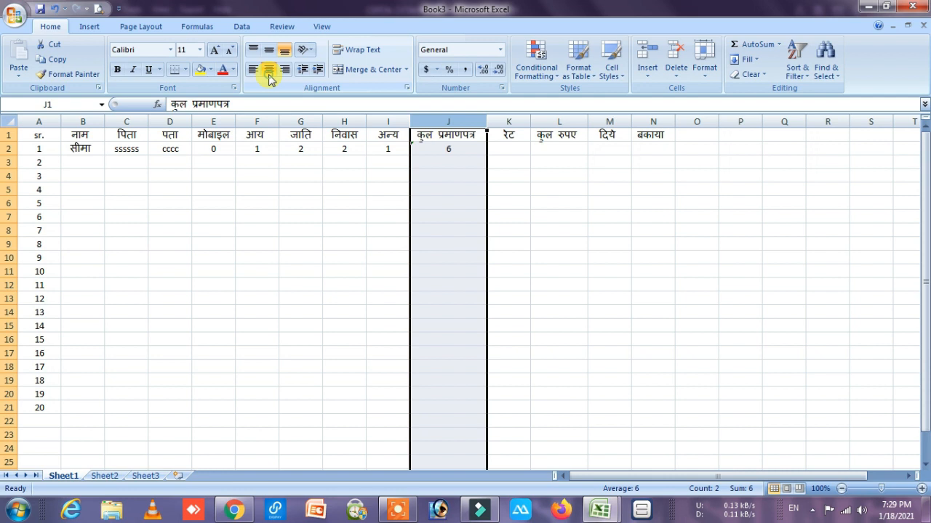
Step: Enter a rate of 100 for the first applicant in cell K2
click(512, 150)
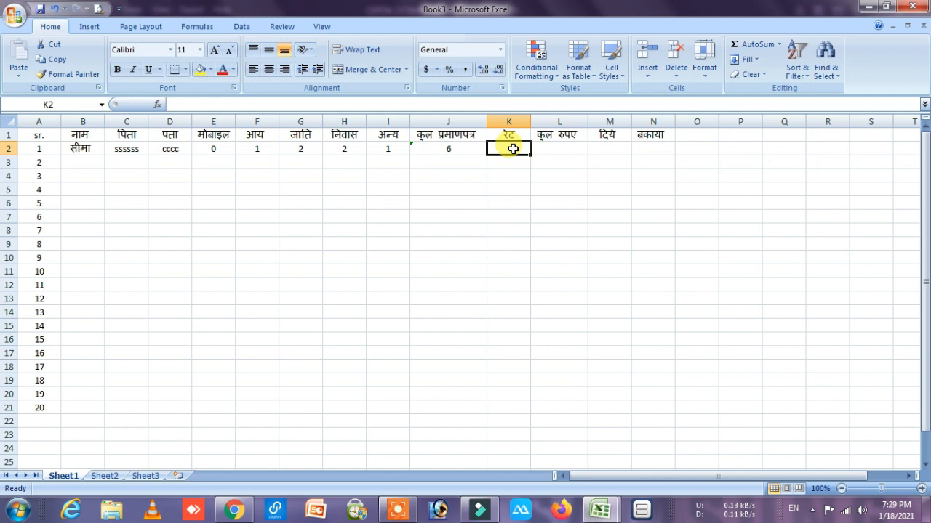
double_click(513, 148)
text(100)
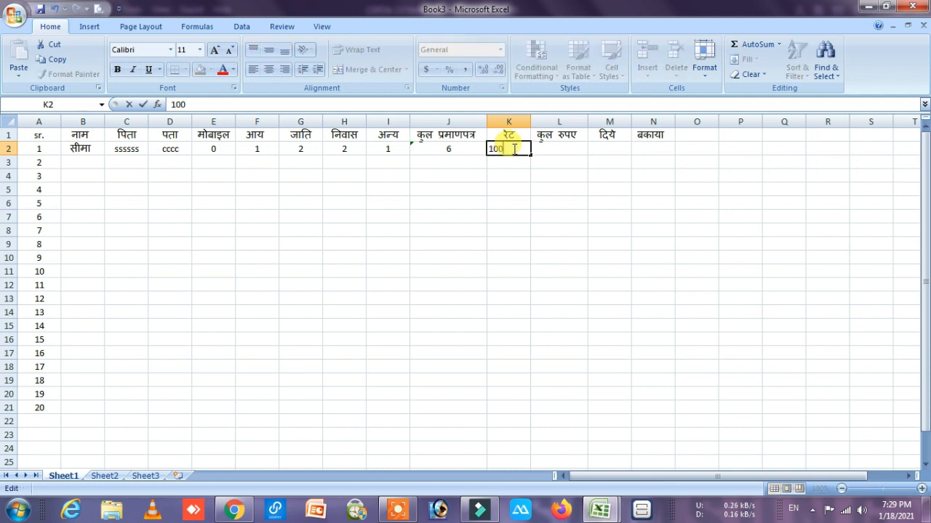
Step: Calculate the first applicant's total amount in L2 with the formula =J2*K2
click(554, 152)
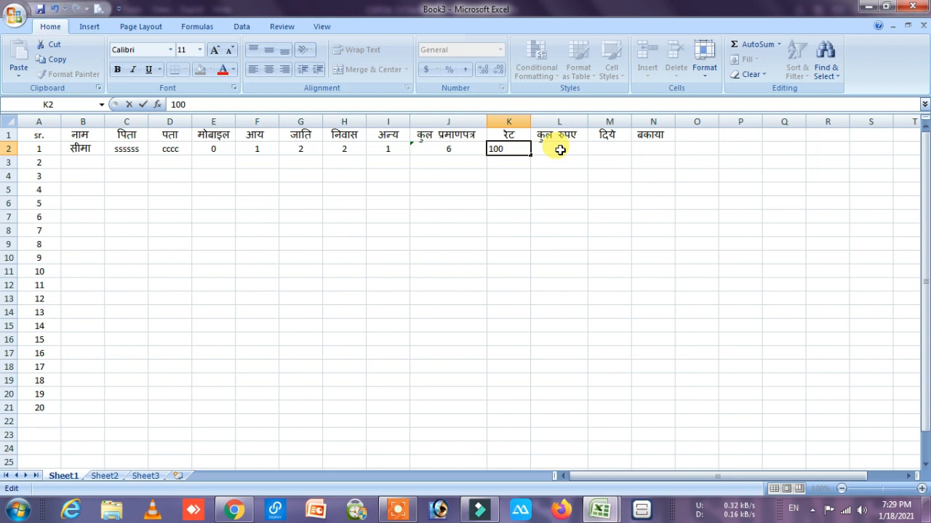
double_click(560, 150)
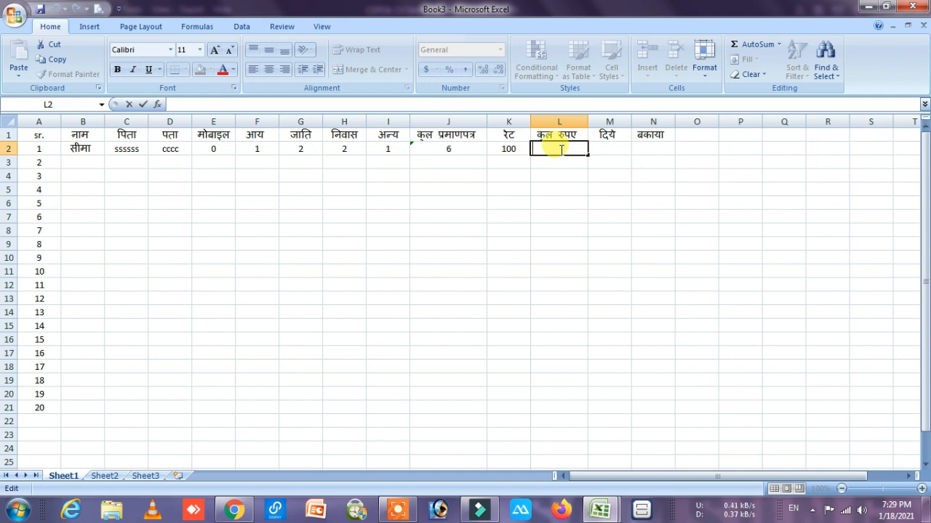
text(=)
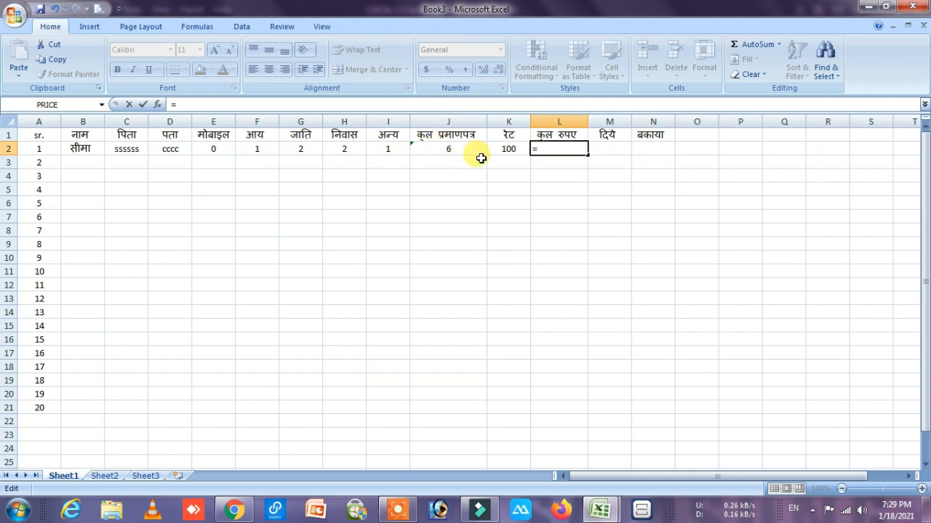
text(2*)
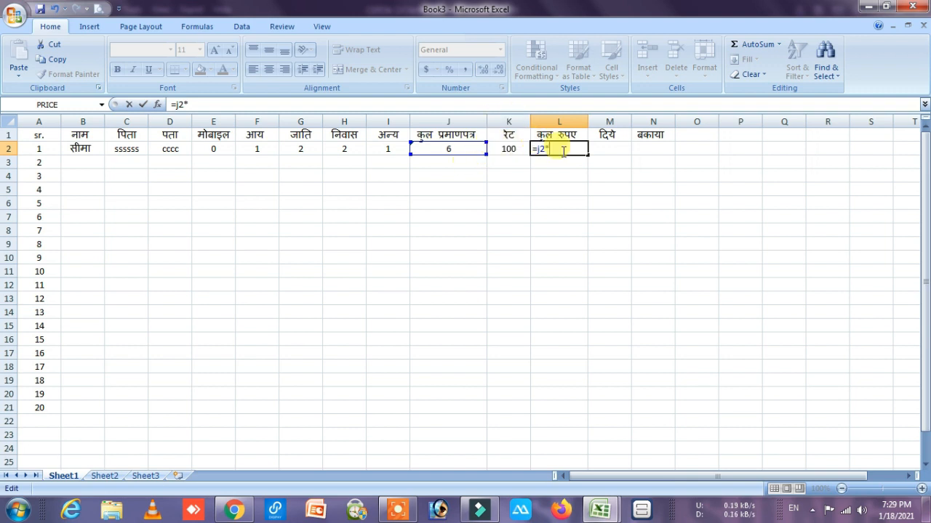
text(k2)
key(Return)
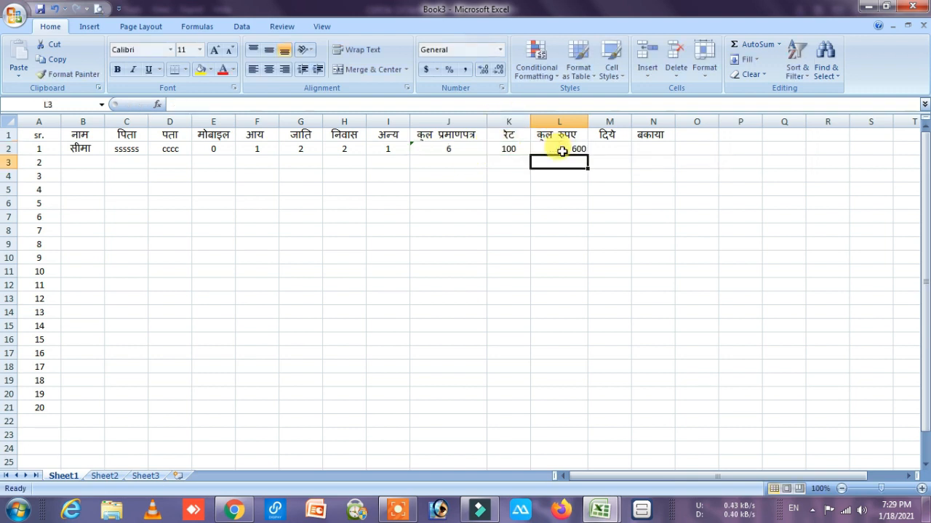
Step: Enter 230 as the paid amount in M2 and centre the contents of column L
click(613, 155)
double_click(614, 150)
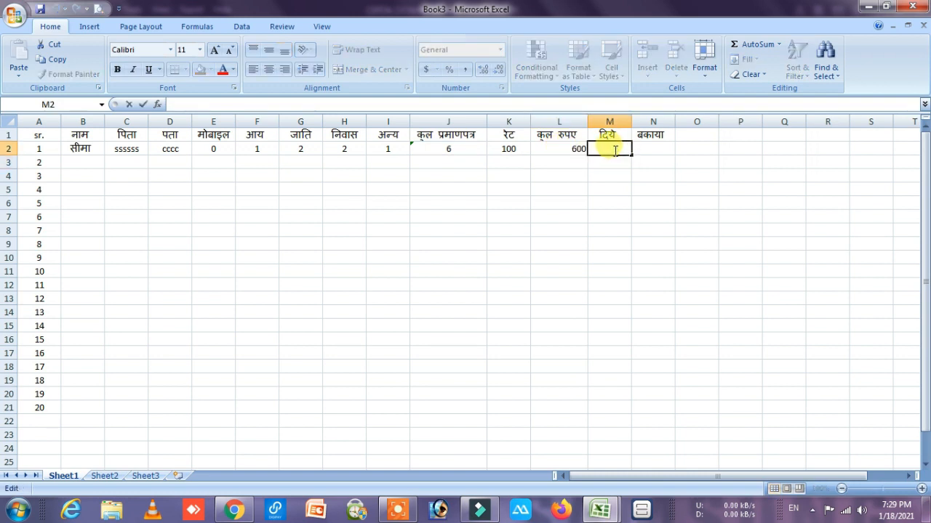
text(23)
click(655, 148)
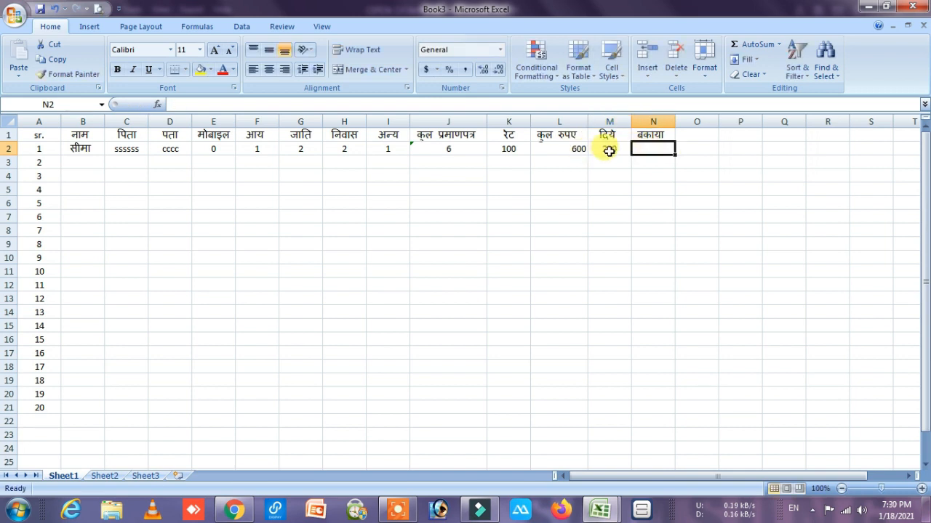
click(560, 118)
click(269, 70)
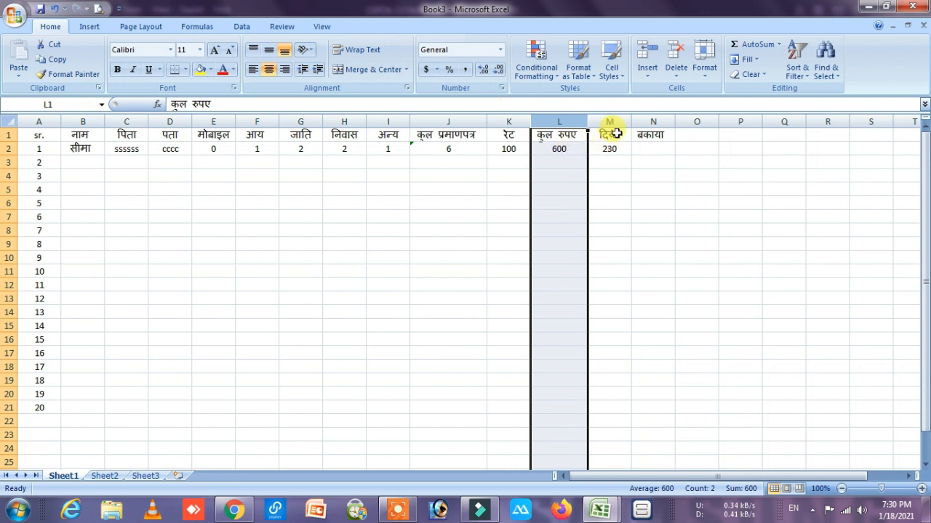
Step: Calculate the first applicant's outstanding amount in N2 with the formula =L2-M2
click(658, 150)
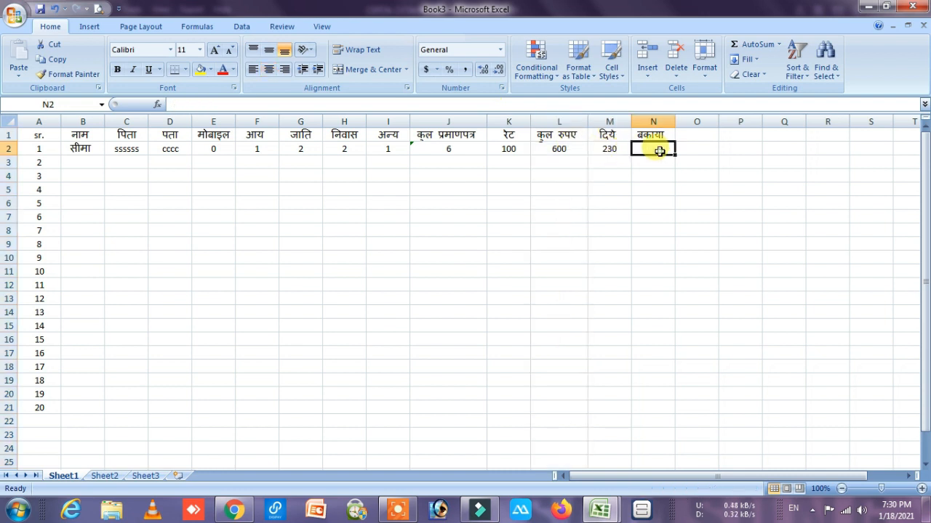
double_click(659, 151)
text(-)
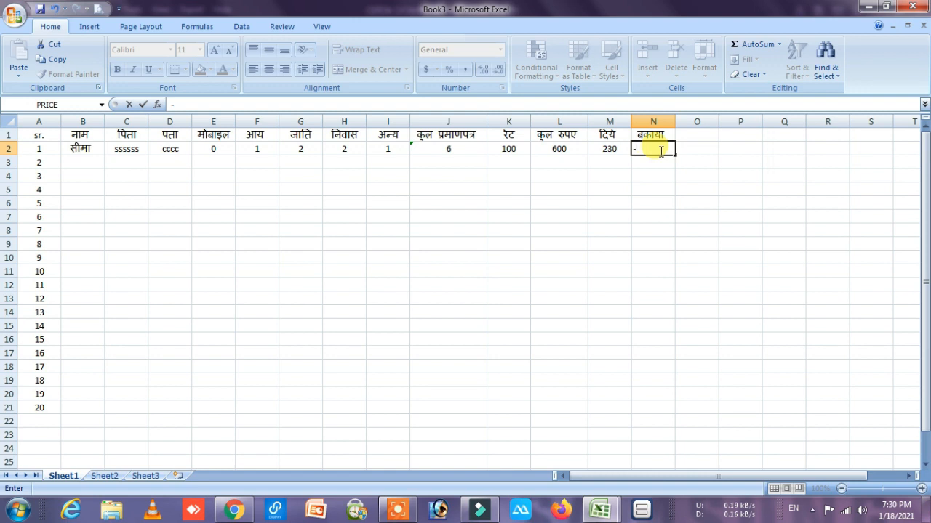
text(l2)
key(BackSpace)
key(BackSpace)
key(BackSpace)
text(=l2-m2)
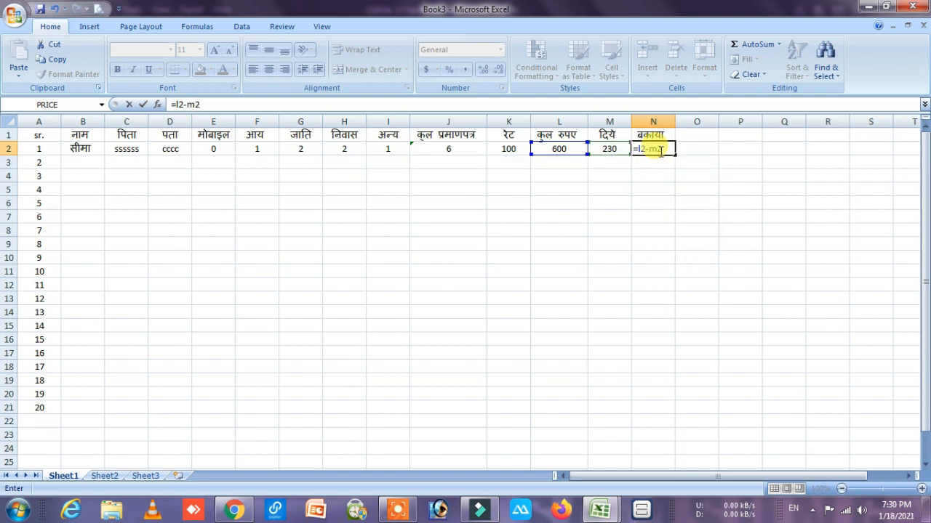
key(Return)
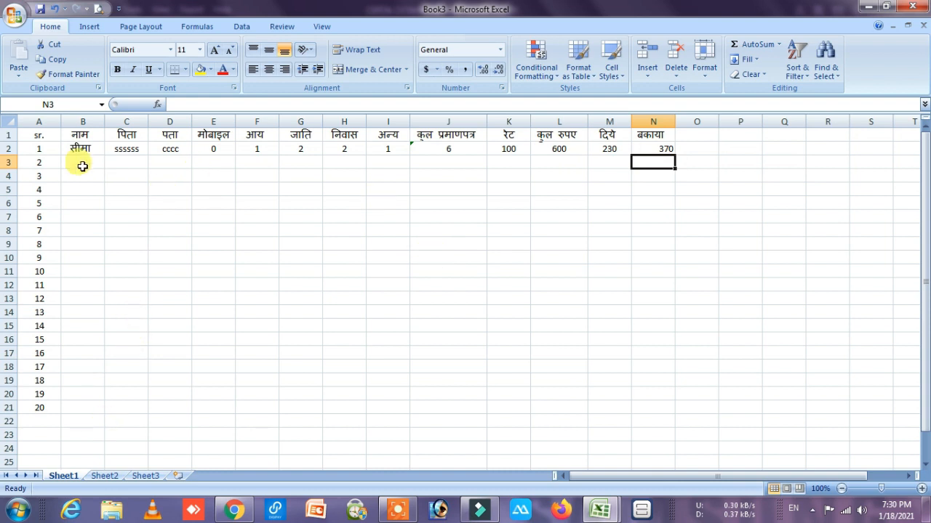
Step: Fill the formulas in N2, L2 and J2 down their columns to row 21
click(666, 149)
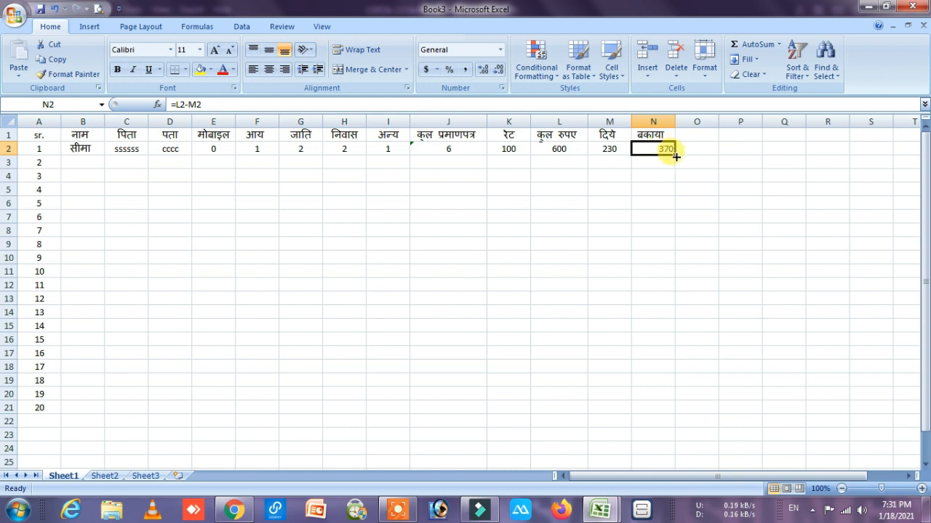
drag(676, 155, 662, 410)
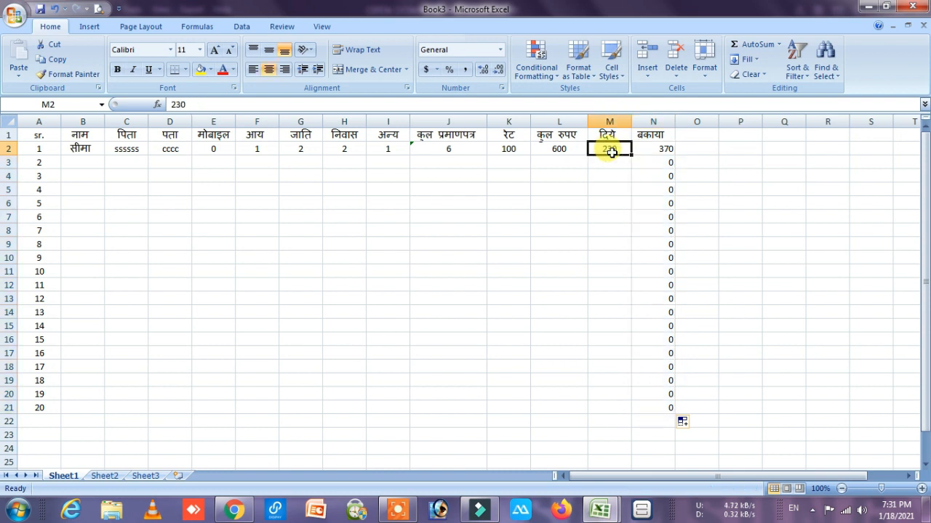
click(549, 149)
drag(587, 154, 573, 409)
click(452, 151)
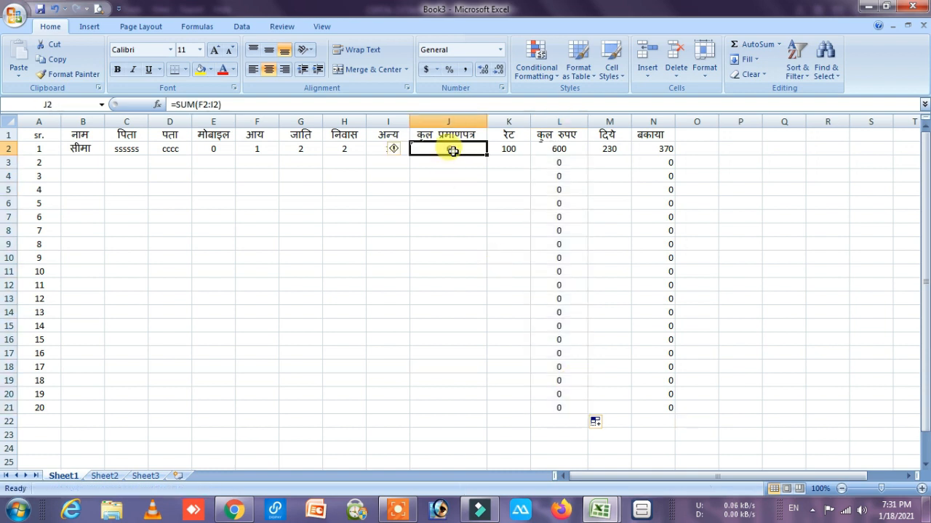
drag(485, 154, 485, 411)
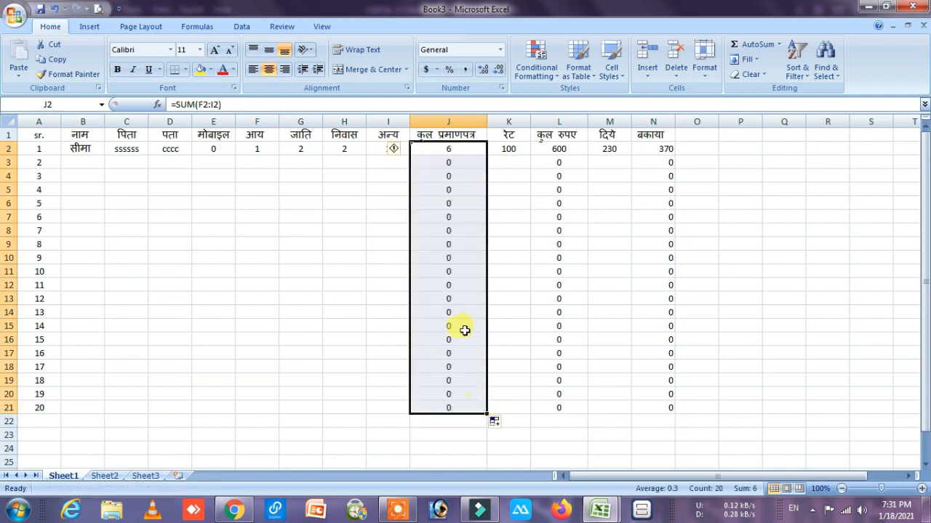
Step: Ignore the omitted-adjacent-cells error flagged on the certificate total formulas in J2:J21
click(398, 153)
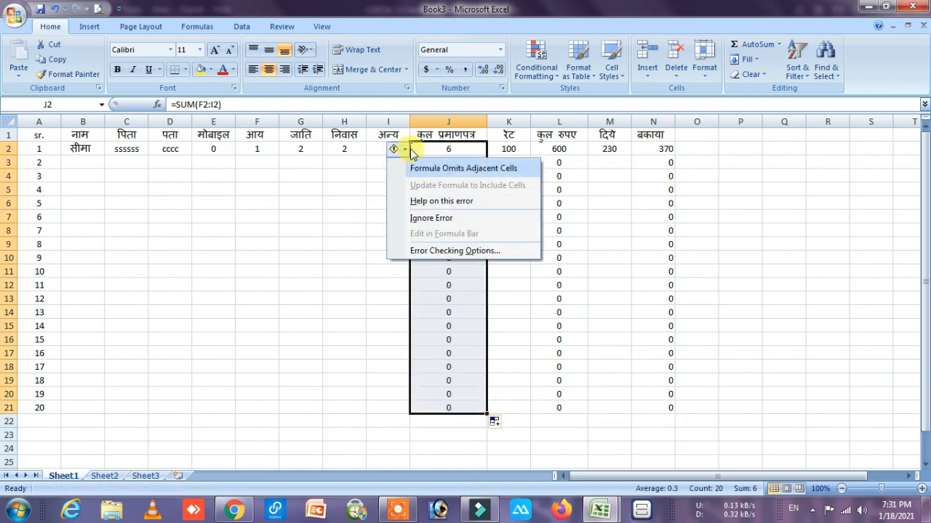
click(428, 218)
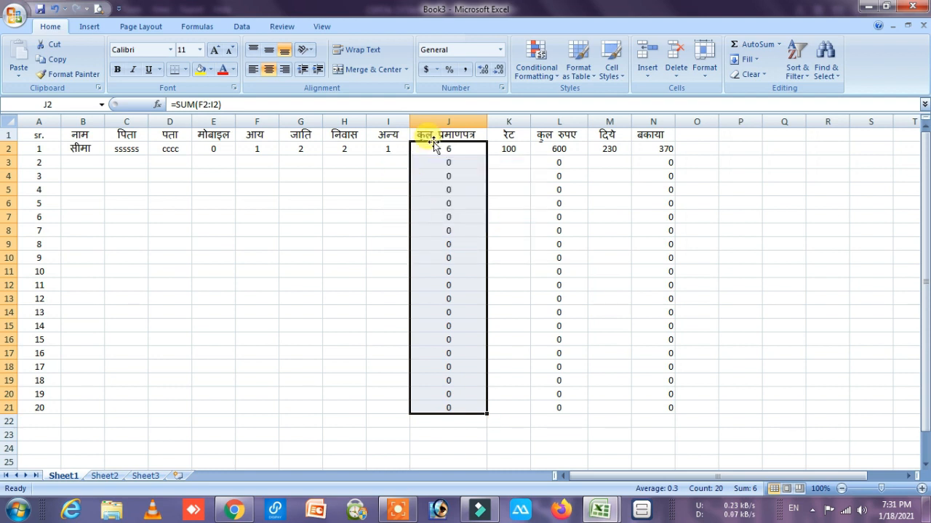
click(346, 228)
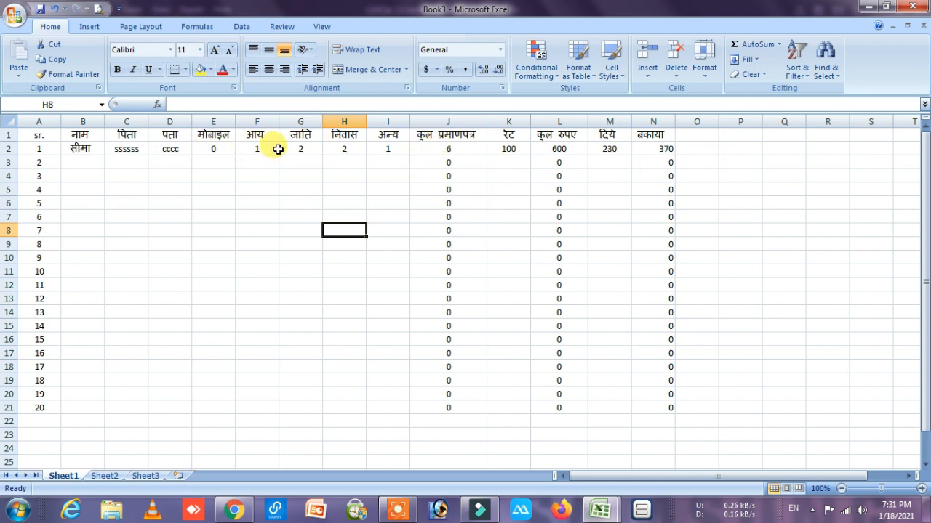
click(216, 150)
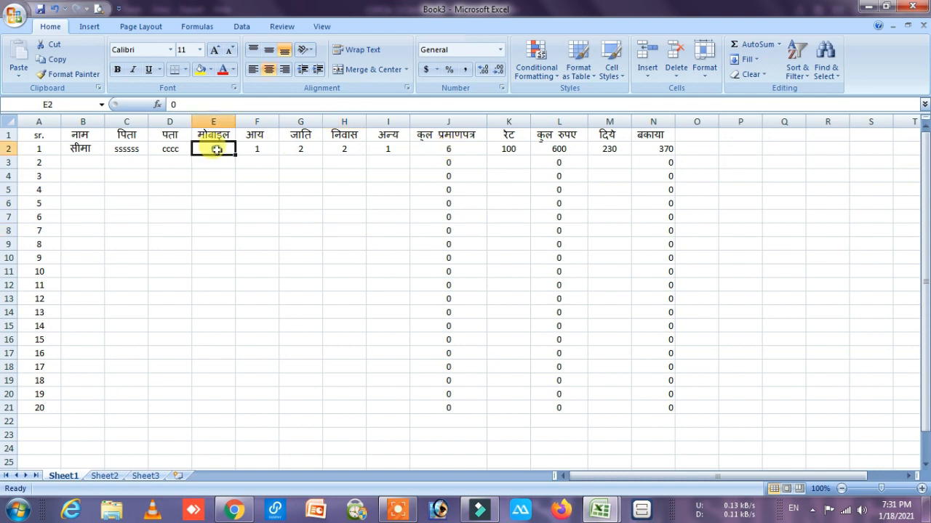
Step: Enter the second applicant's name and father's name in B3 and C3, plus placeholders xxxx in D3 and cccc in E3
double_click(73, 164)
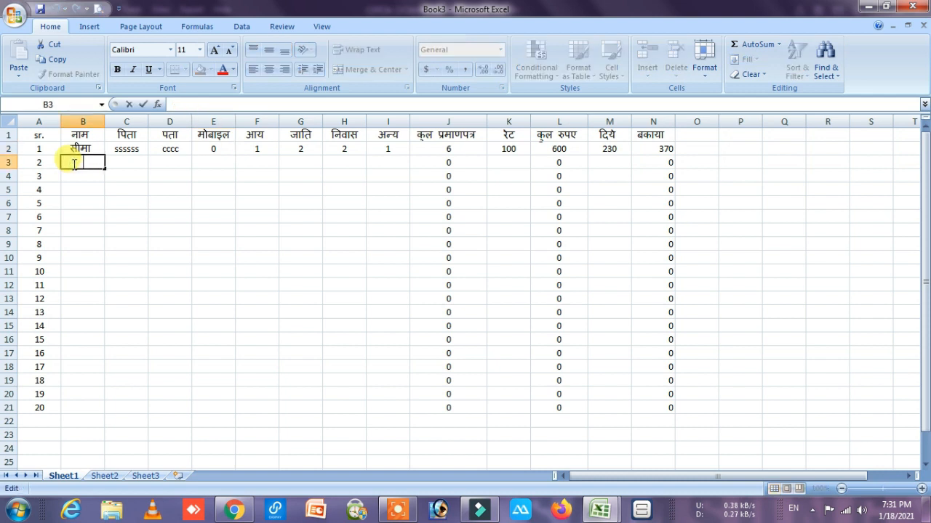
click(121, 162)
double_click(121, 162)
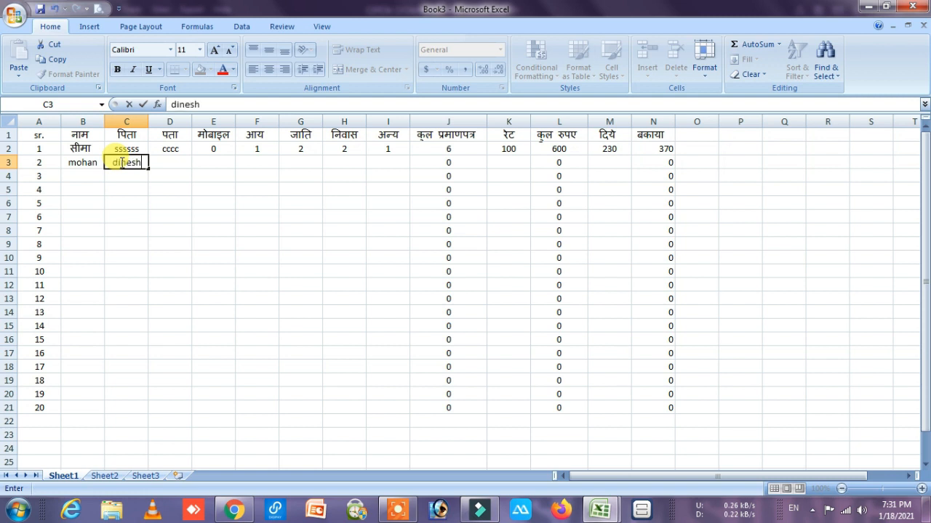
click(158, 162)
double_click(159, 162)
text(xxxx)
click(226, 166)
text(cccc)
Step: Enter the second applicant's certificate counts in row 3: 2 in F3, 2 in G3, 1 in H3 and 2 in I3
click(252, 160)
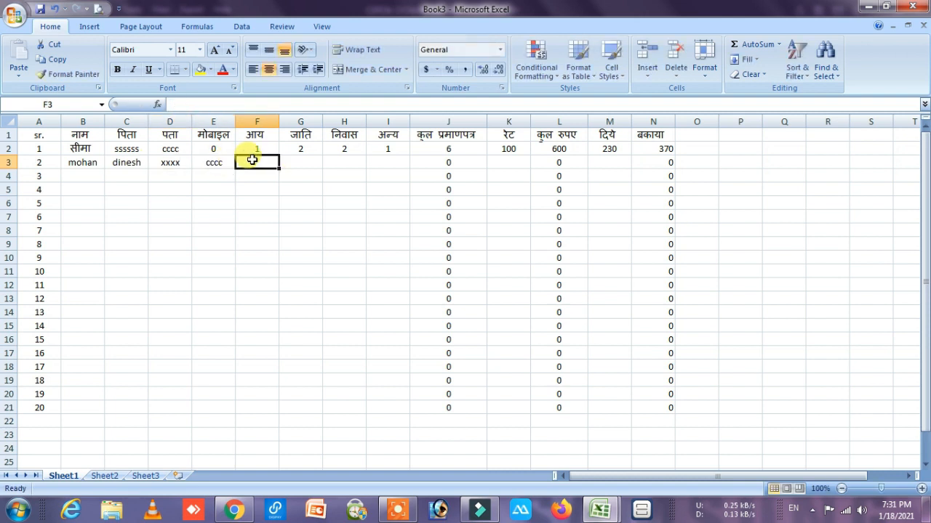
text(2)
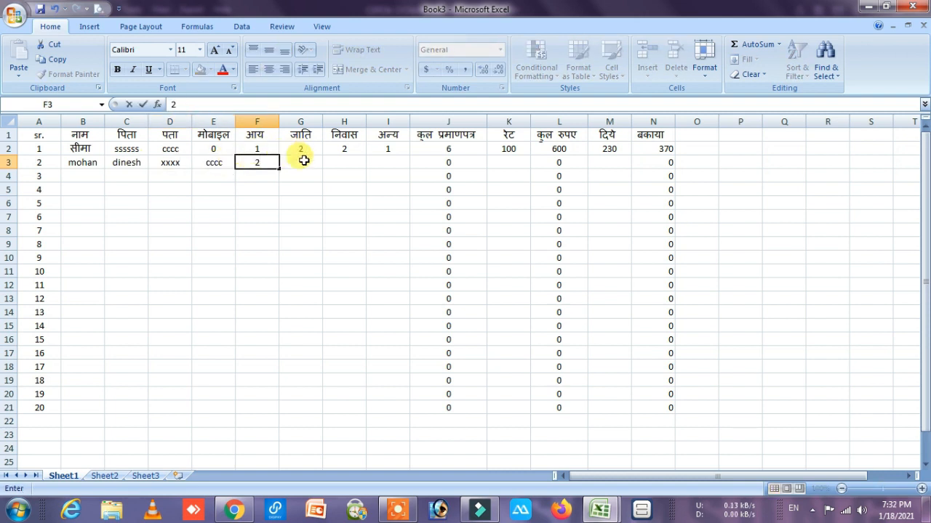
click(304, 160)
text(2)
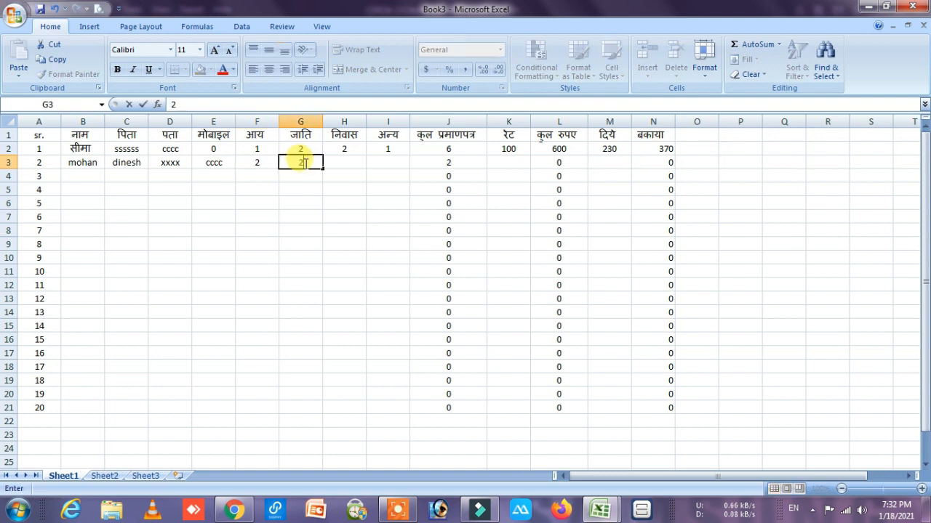
click(347, 165)
text(1)
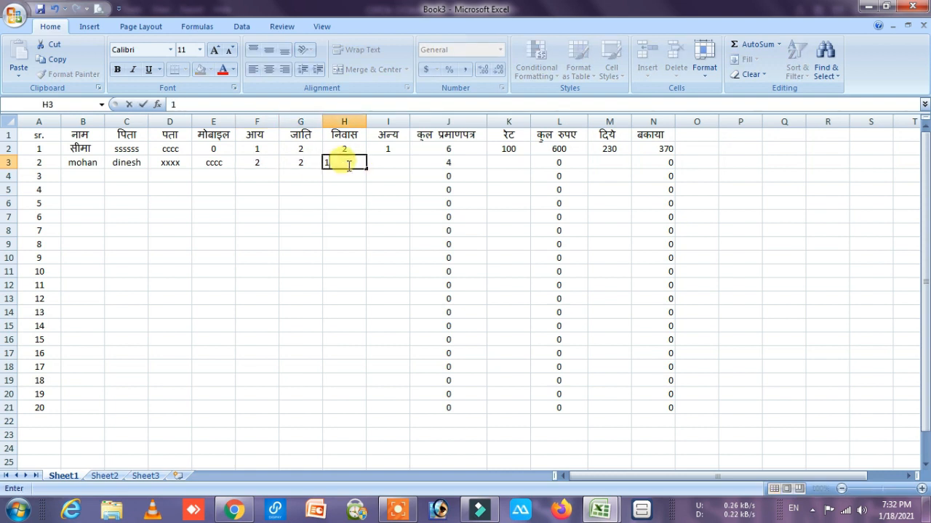
click(381, 162)
text(2)
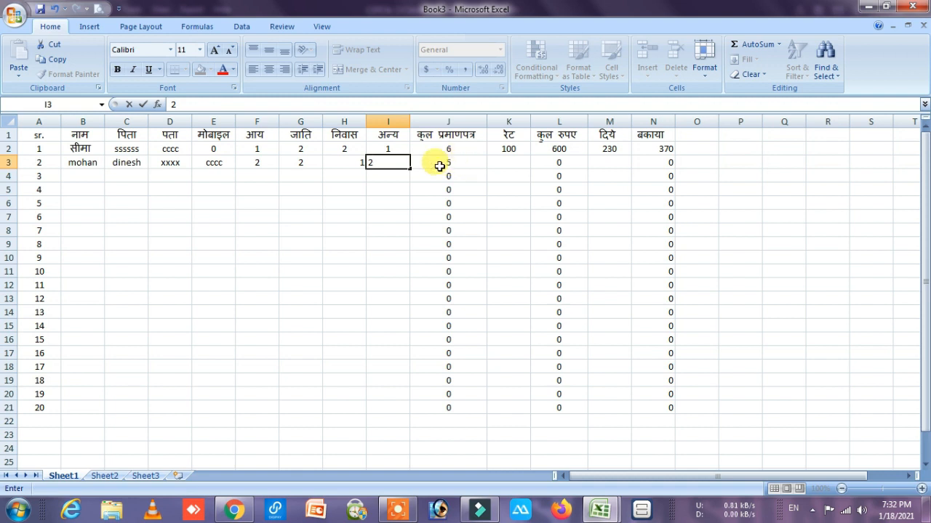
click(386, 207)
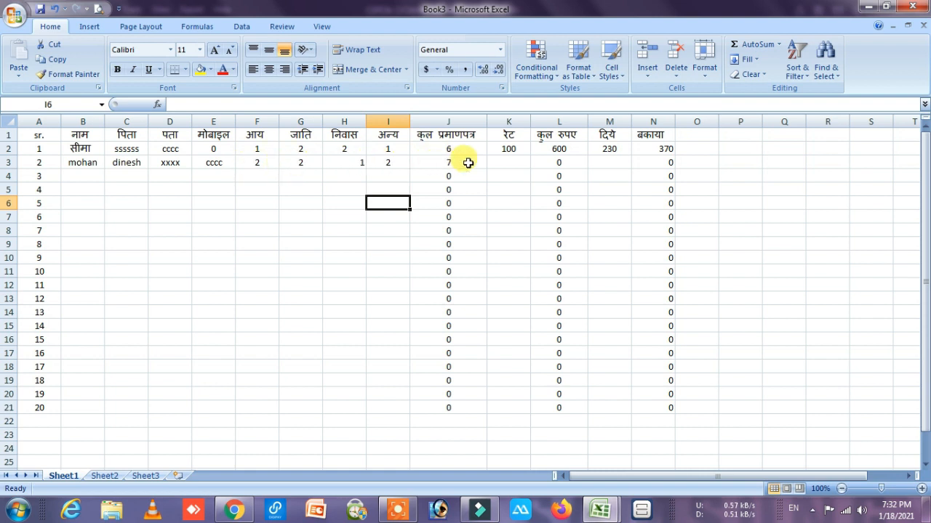
Step: Enter the second applicant's rate of 55 in K3 and paid amount of 180 in M3
click(511, 164)
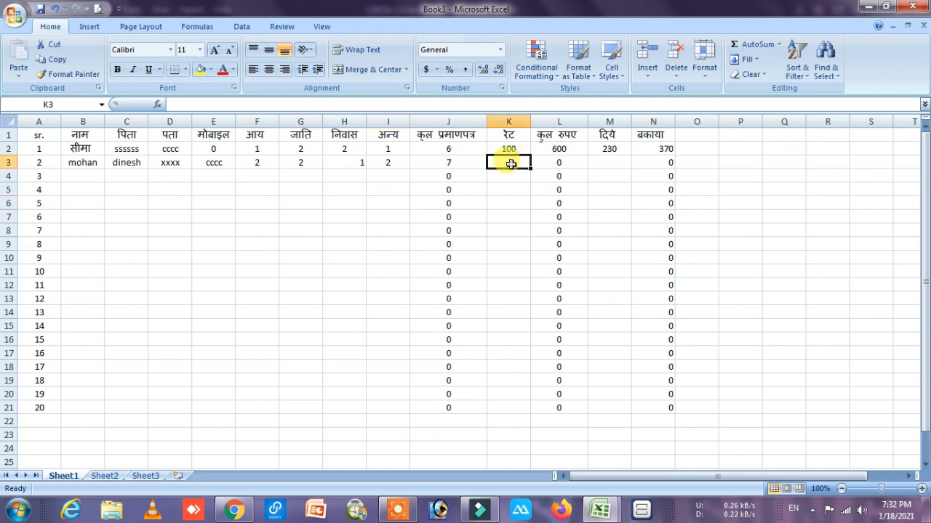
double_click(511, 164)
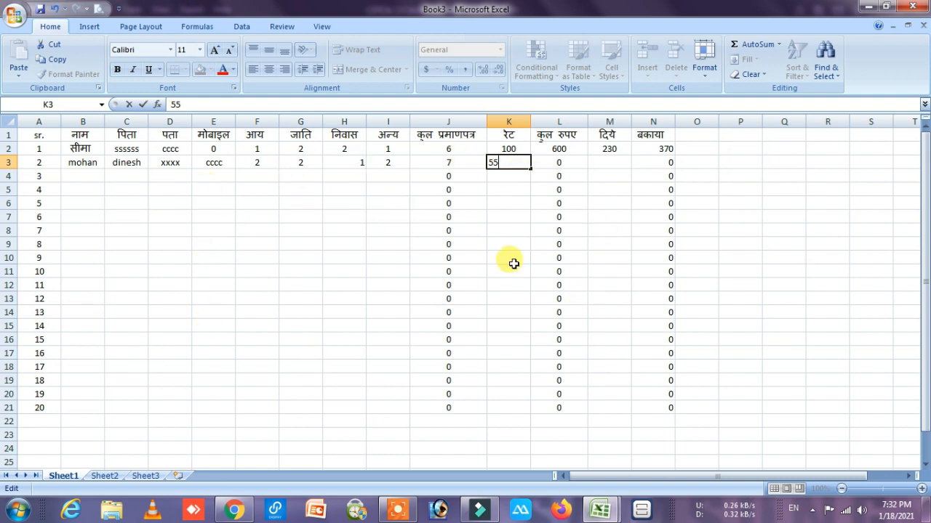
click(285, 256)
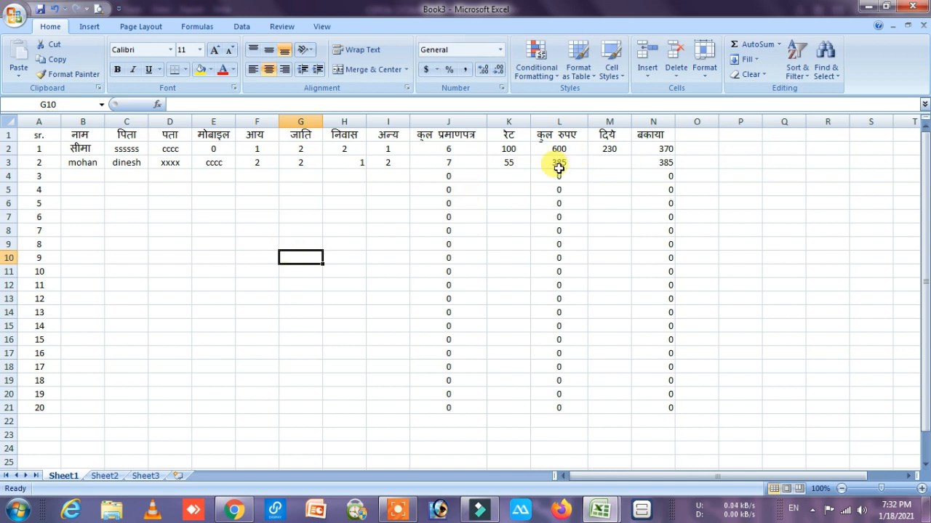
click(609, 162)
text(द)
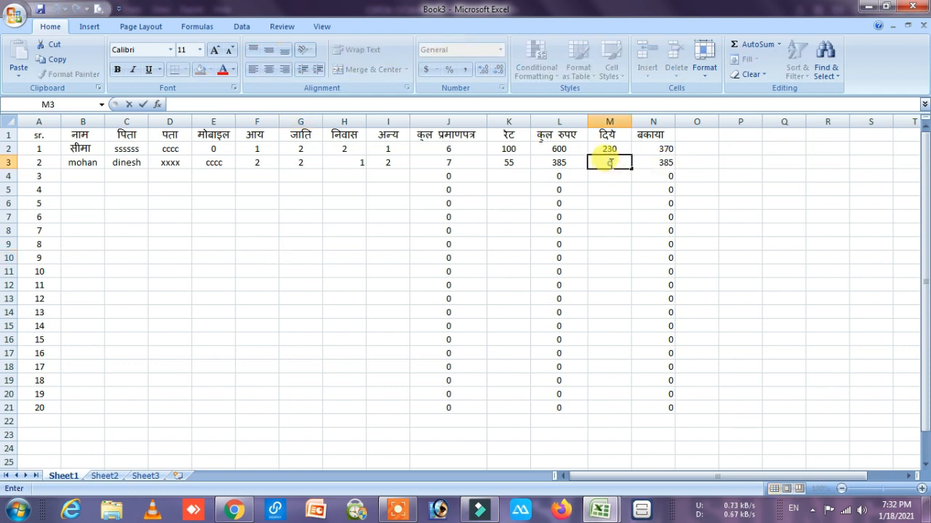
text(80)
click(260, 252)
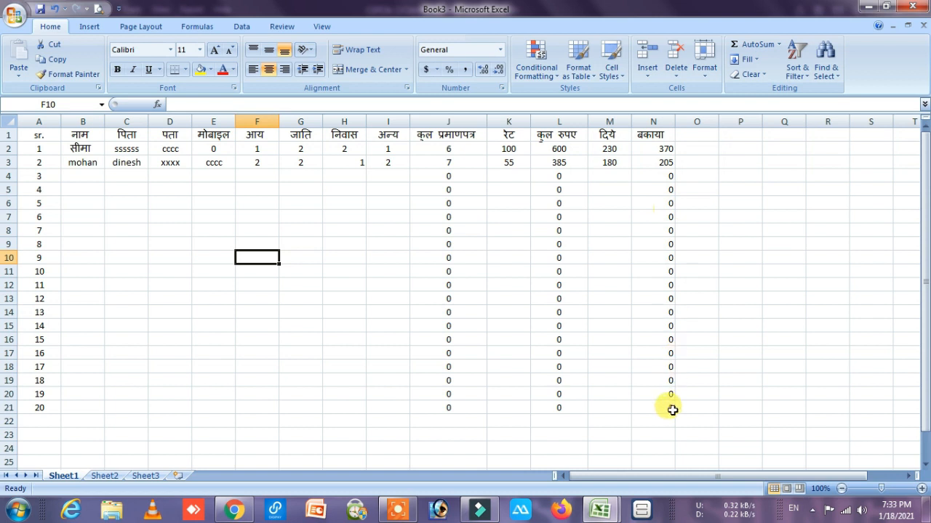
Step: Add AutoSum totals in row 22 for the outstanding, paid and total amount columns N, M and L
drag(645, 147, 666, 416)
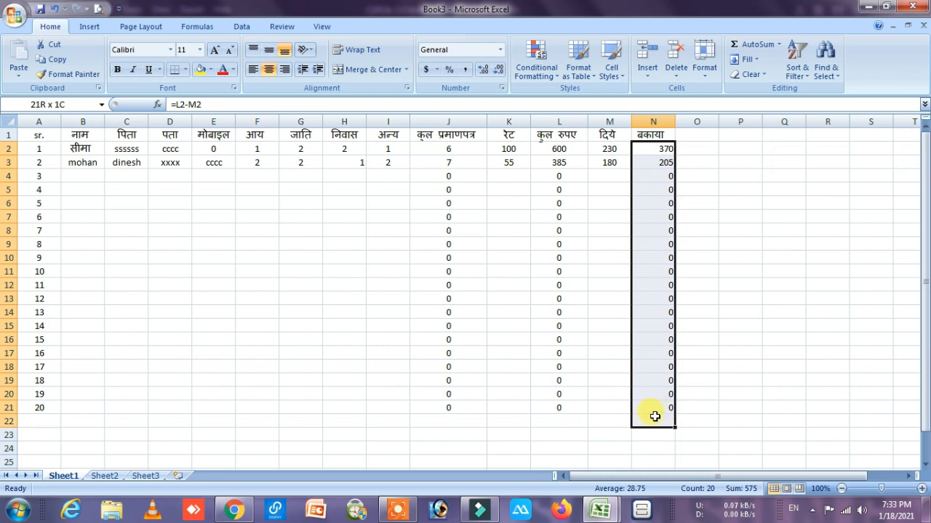
drag(655, 416, 654, 414)
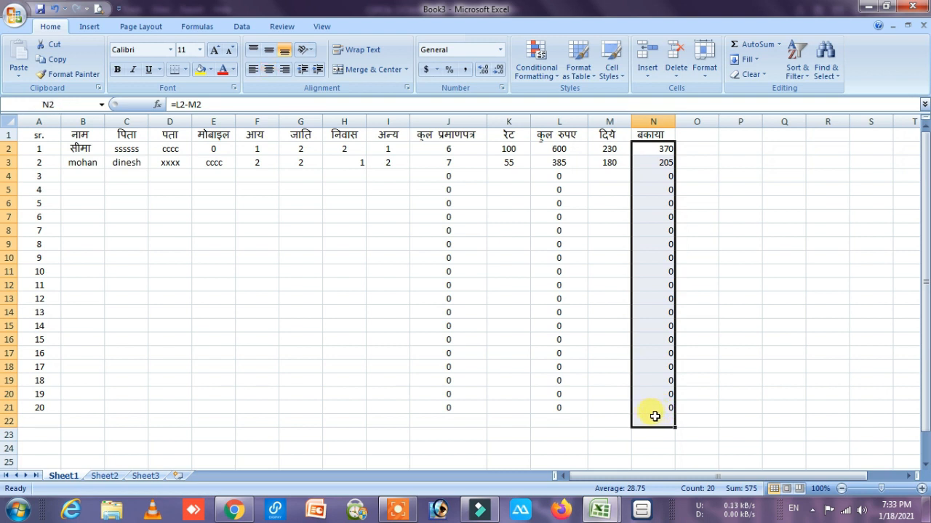
click(751, 44)
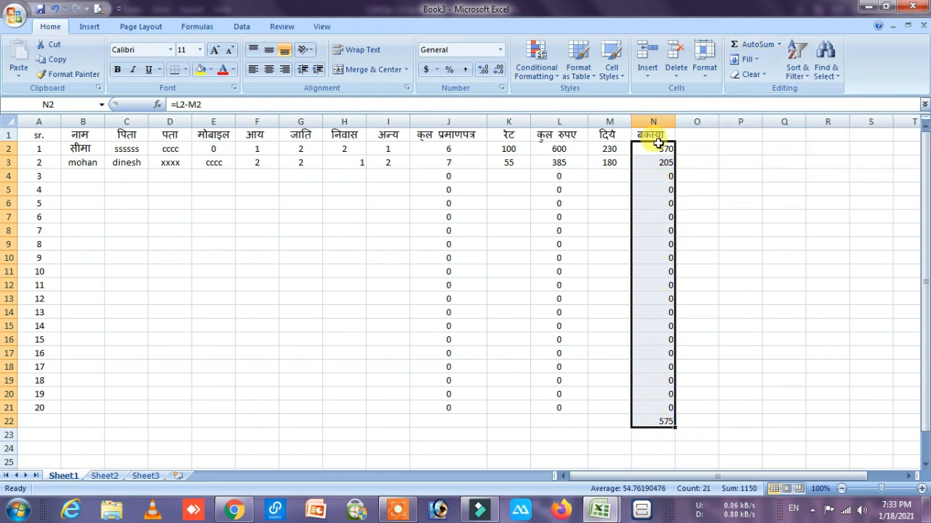
click(597, 147)
drag(601, 147, 604, 419)
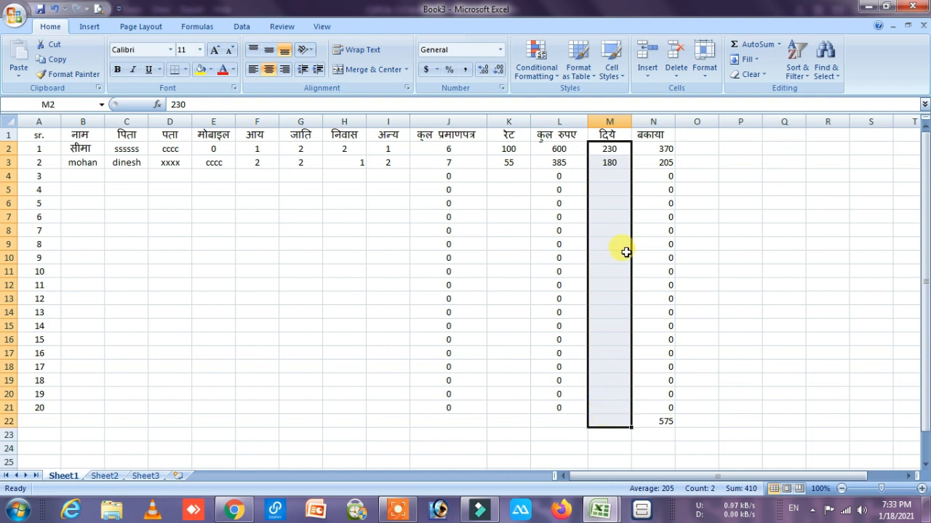
click(751, 50)
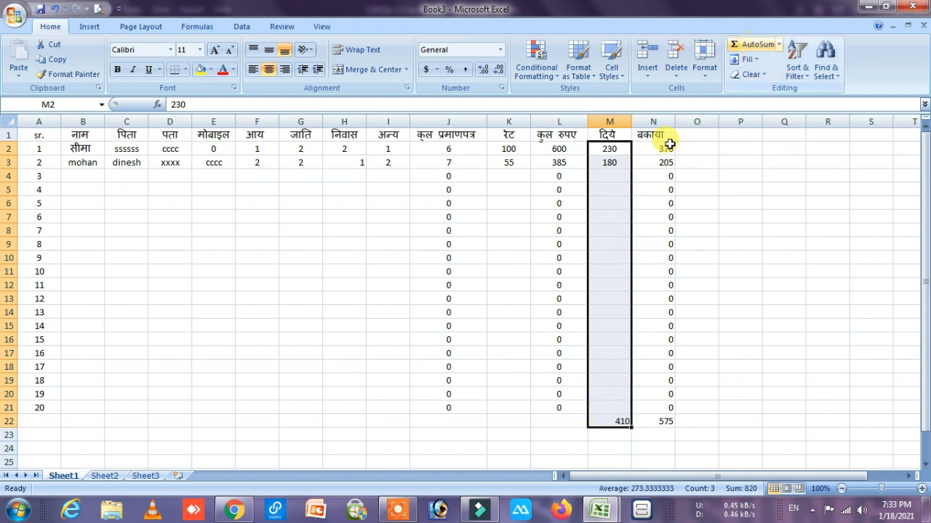
drag(545, 148, 557, 422)
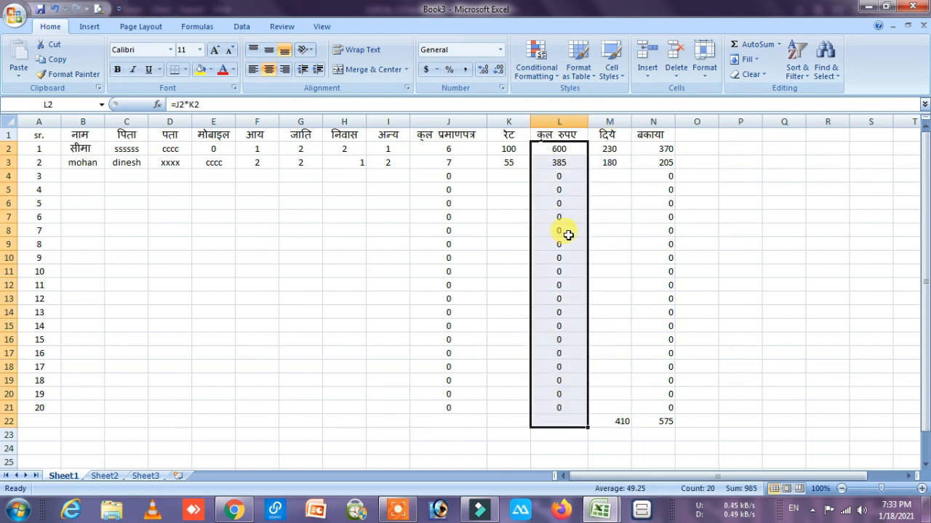
click(749, 47)
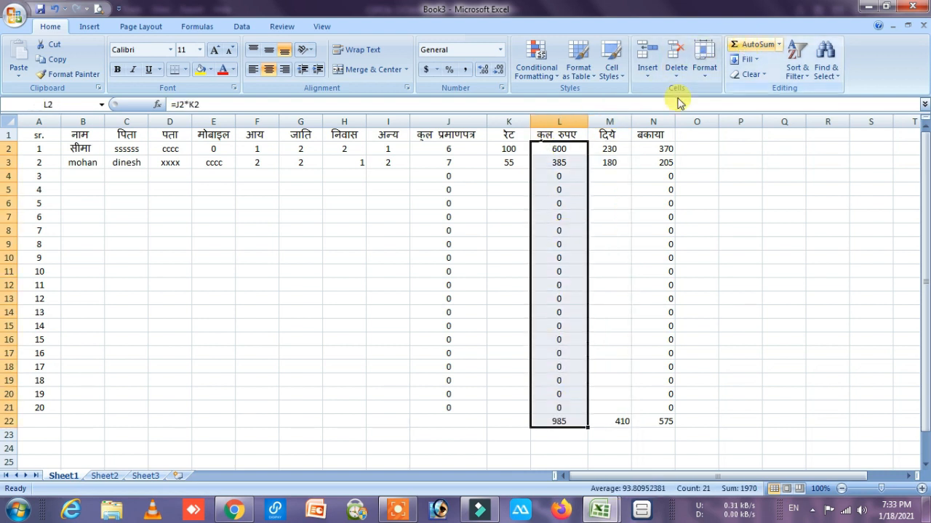
Step: Add AutoSum totals in J22 for the total certificates and in I22 for the other certificates
drag(430, 148, 461, 416)
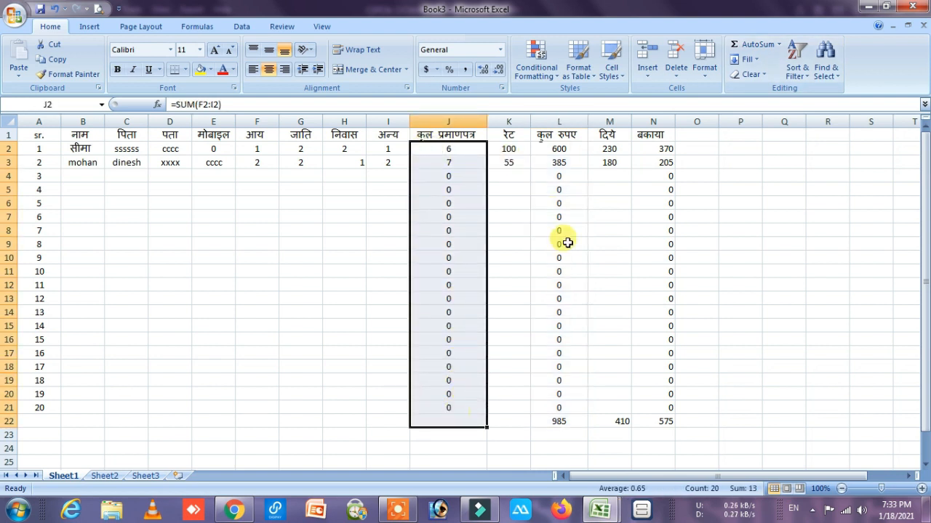
click(749, 47)
drag(377, 148, 376, 414)
click(756, 44)
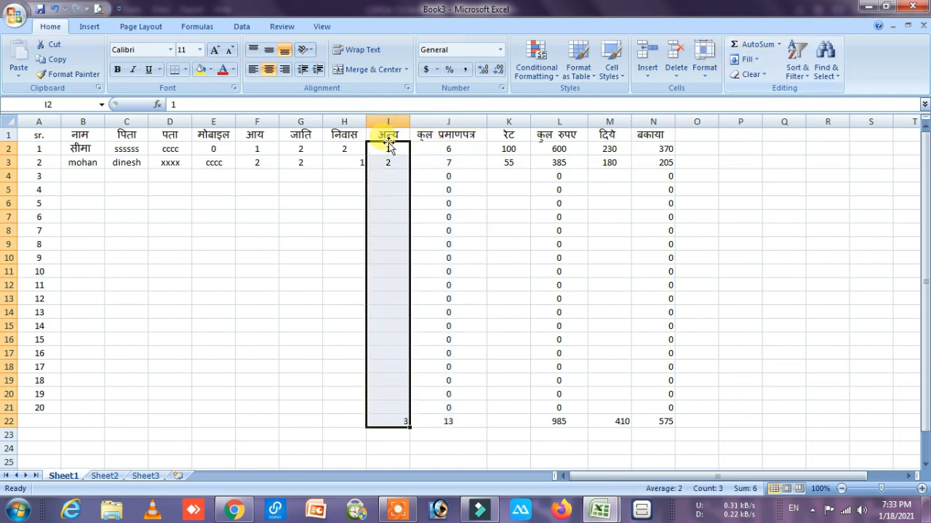
Step: Center the contents of the निवास column H horizontally
click(348, 120)
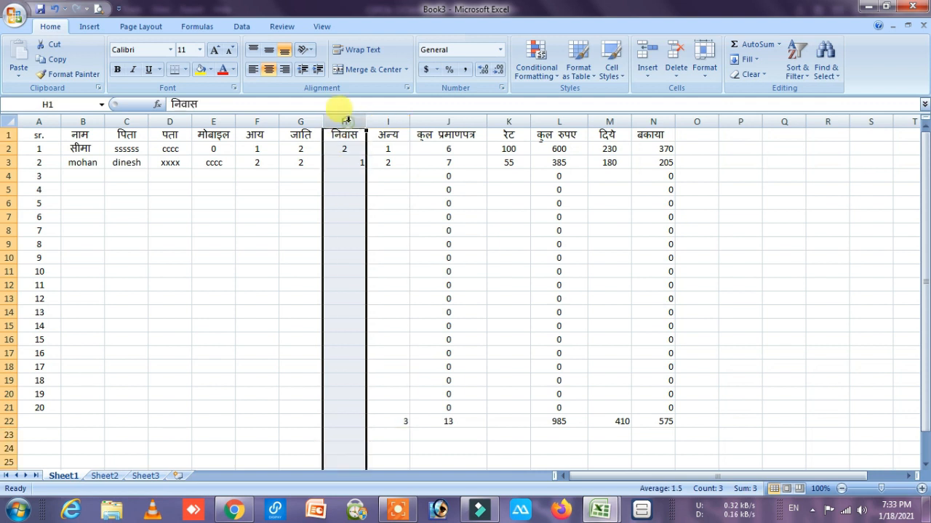
click(268, 69)
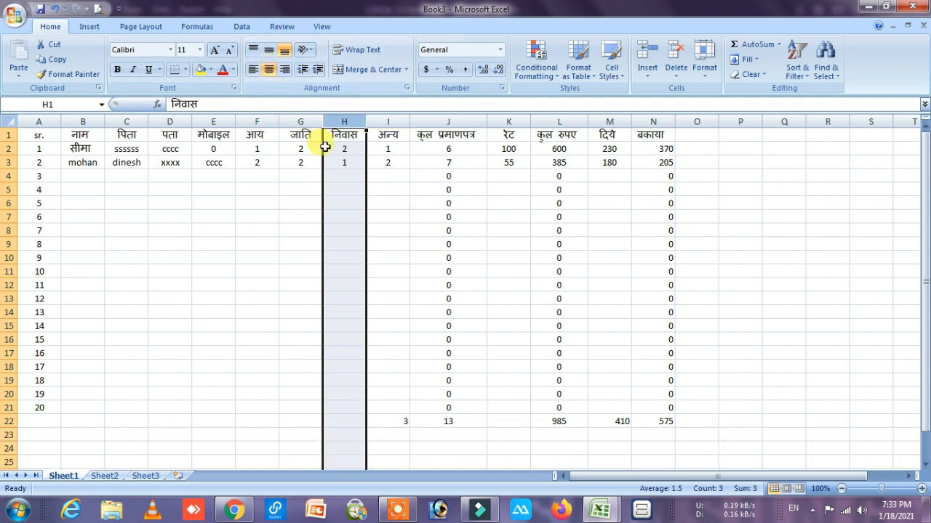
click(288, 251)
Step: Add AutoSum totals in row 22 for the निवास, जाति and आय certificate columns H, G and F
click(325, 150)
drag(326, 151, 346, 421)
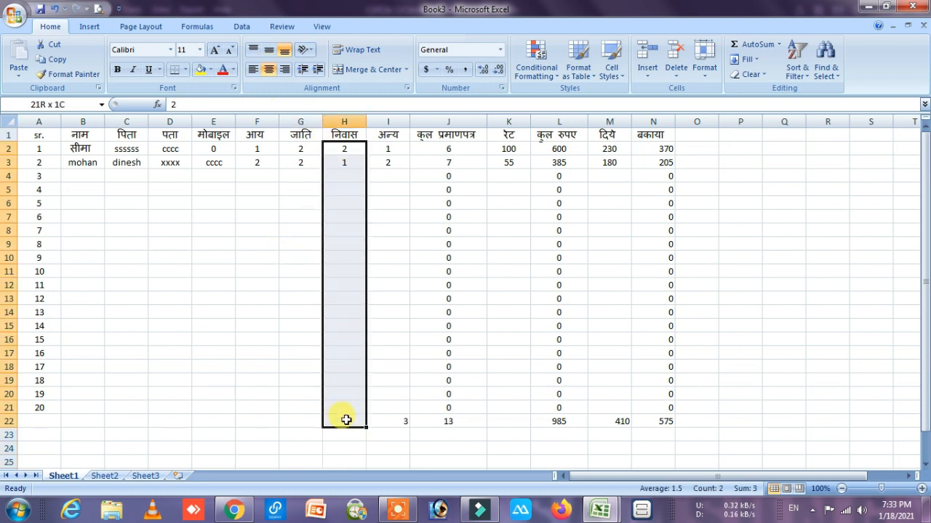
click(749, 45)
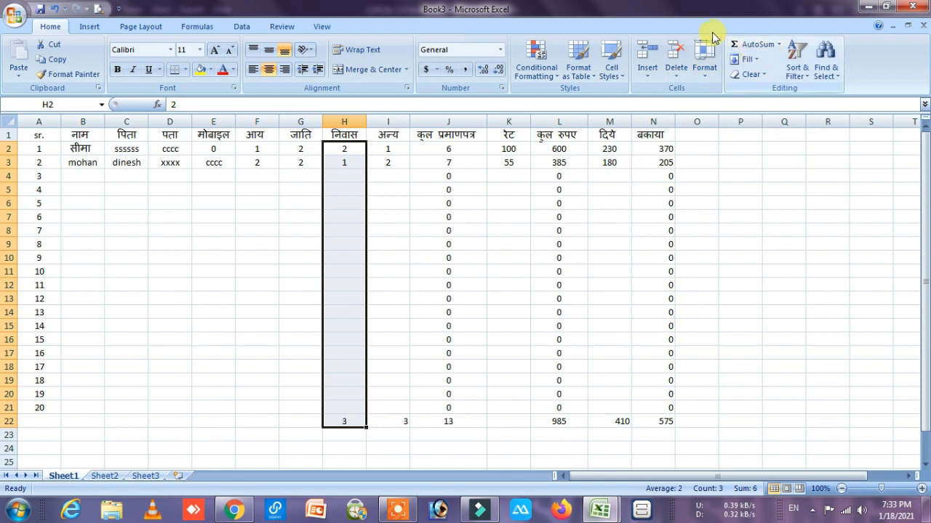
click(286, 148)
drag(288, 179, 298, 421)
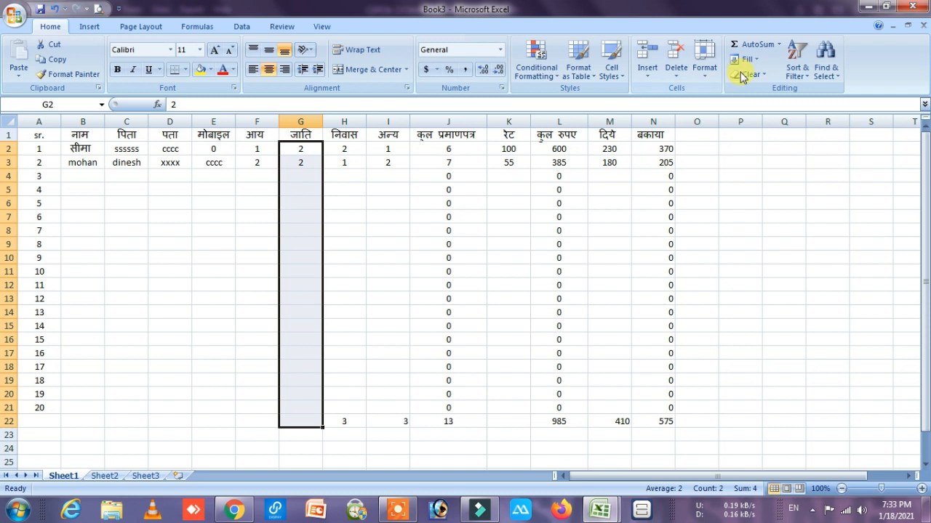
click(753, 45)
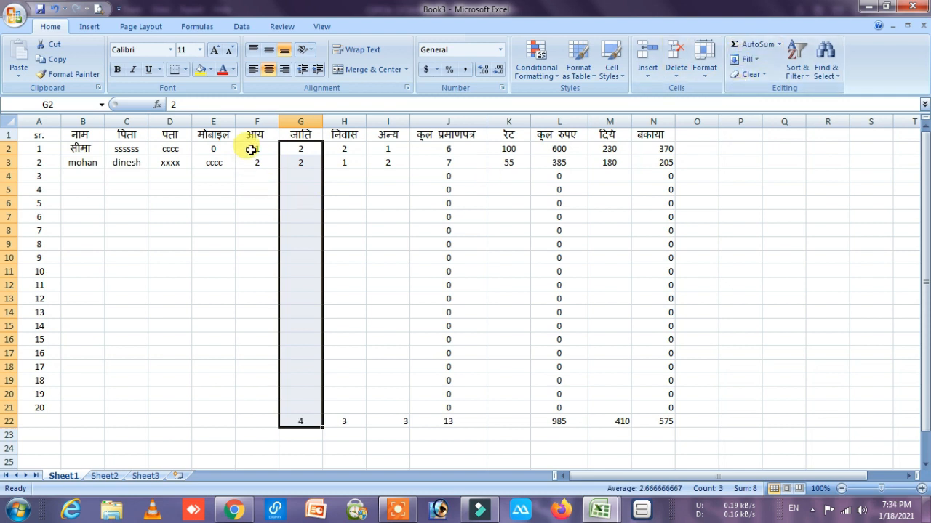
drag(250, 147, 254, 424)
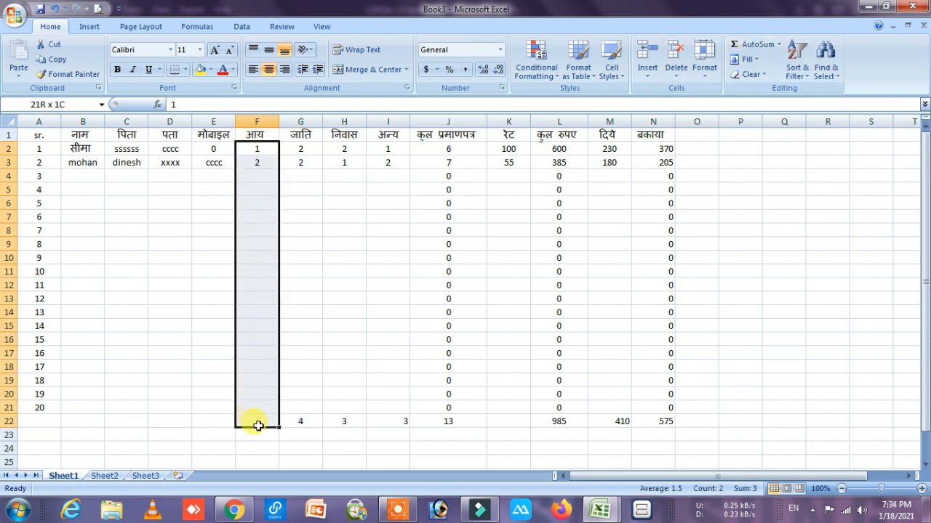
click(753, 44)
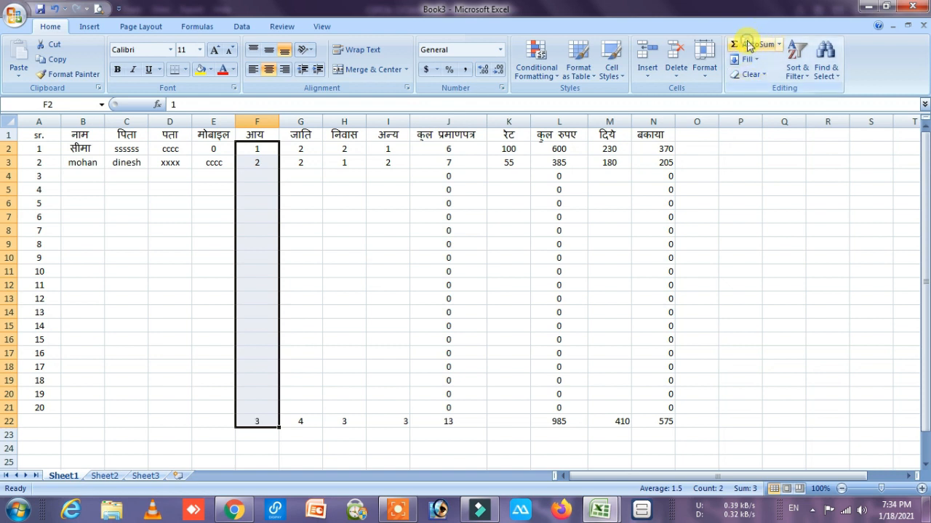
click(325, 433)
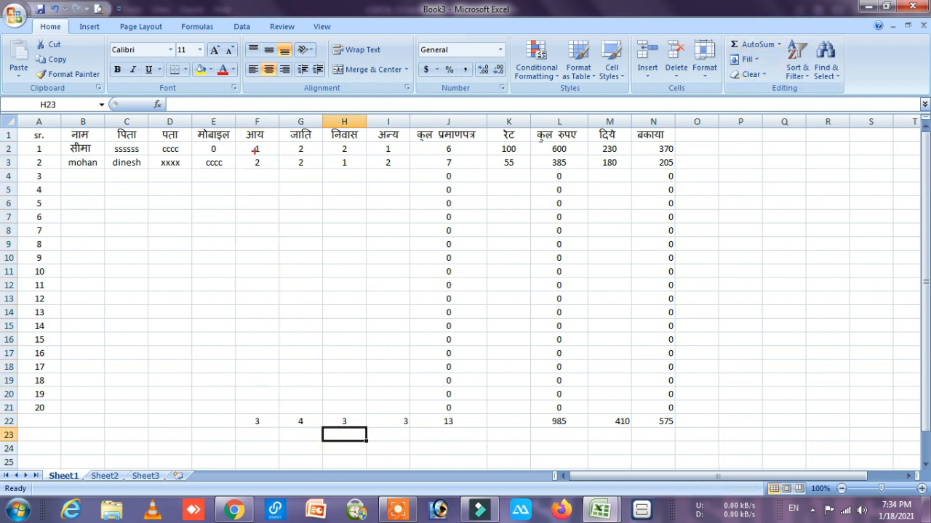
drag(248, 144, 263, 171)
drag(244, 420, 270, 439)
drag(284, 138, 313, 176)
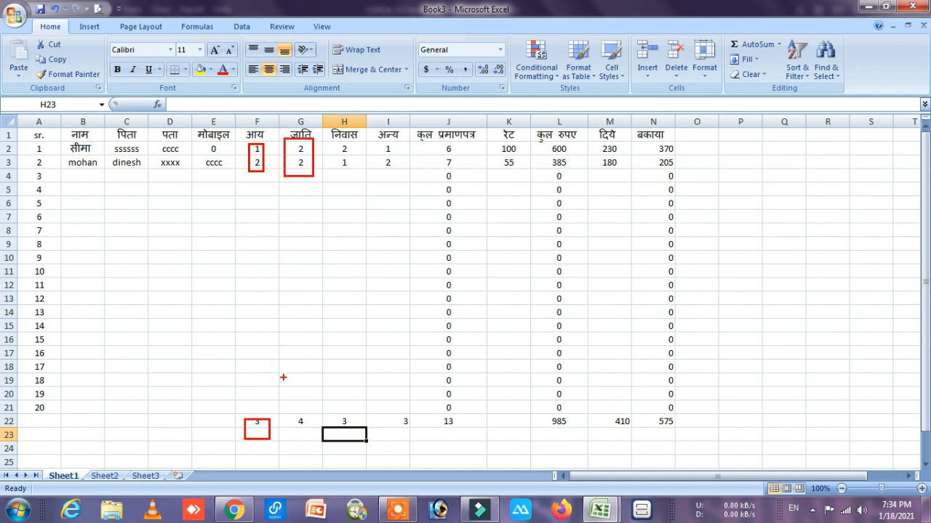
drag(291, 415, 315, 431)
drag(333, 141, 360, 181)
drag(334, 409, 362, 457)
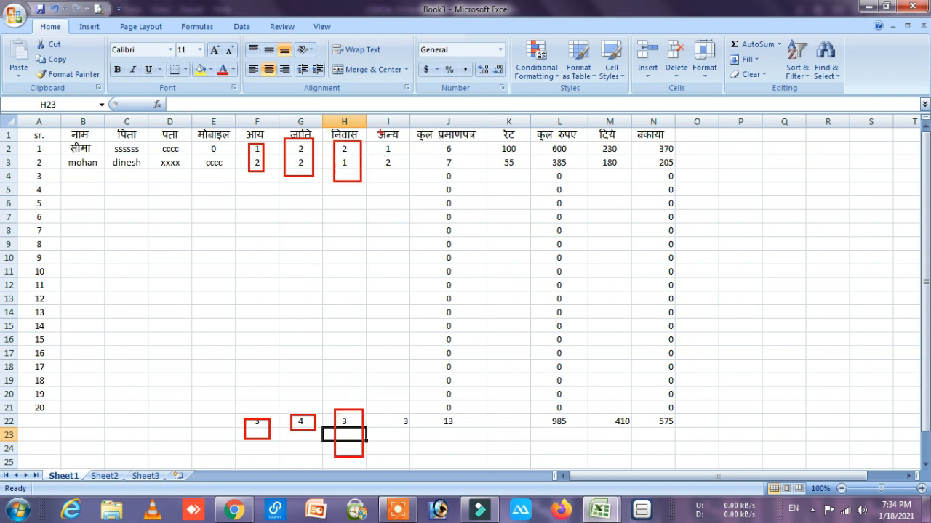
drag(373, 136, 384, 166)
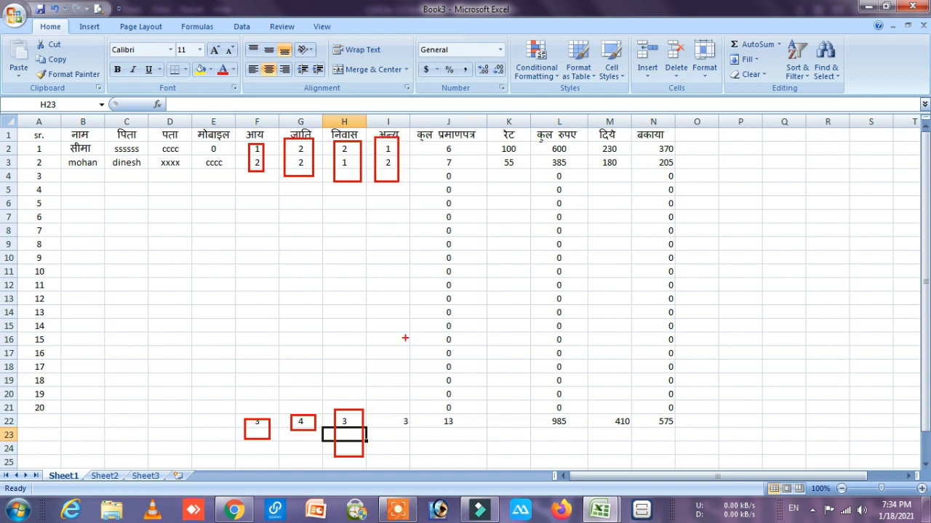
drag(394, 408, 409, 439)
mouse_move(435, 141)
mouse_down()
mouse_move(473, 154)
mouse_move(449, 167)
mouse_move(458, 175)
mouse_up()
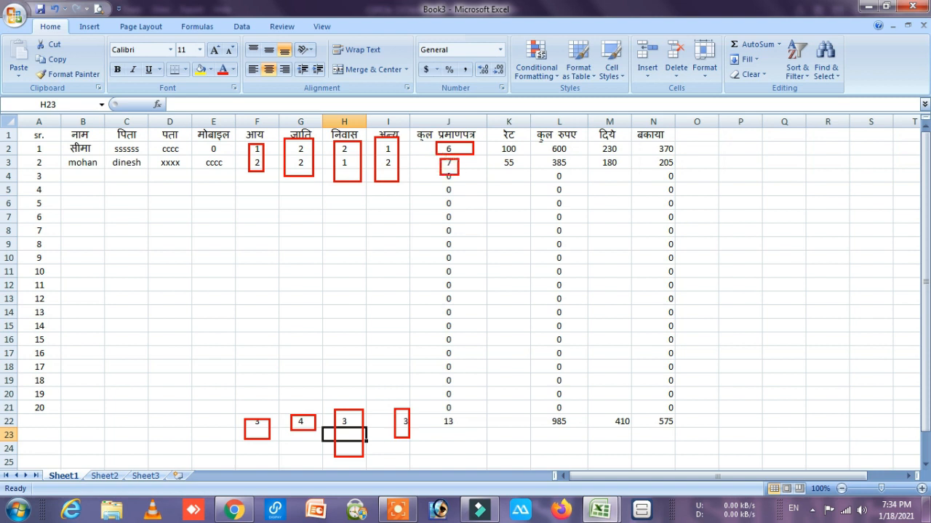
drag(424, 406, 463, 441)
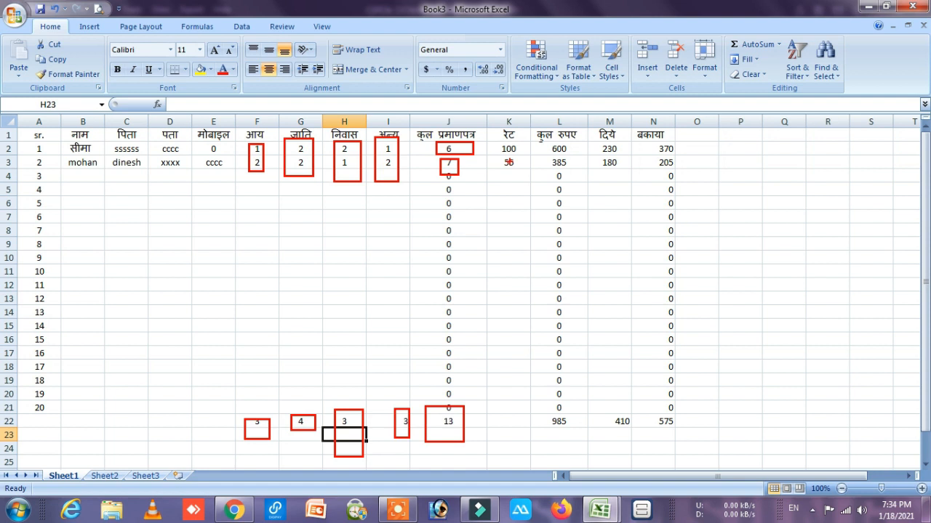
drag(545, 145, 576, 177)
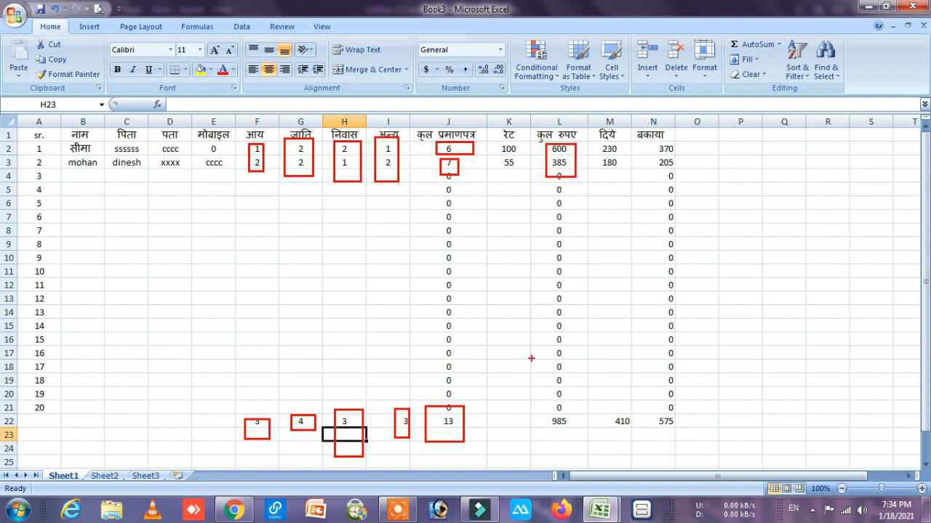
drag(539, 412, 580, 434)
drag(593, 141, 621, 176)
drag(600, 394, 636, 448)
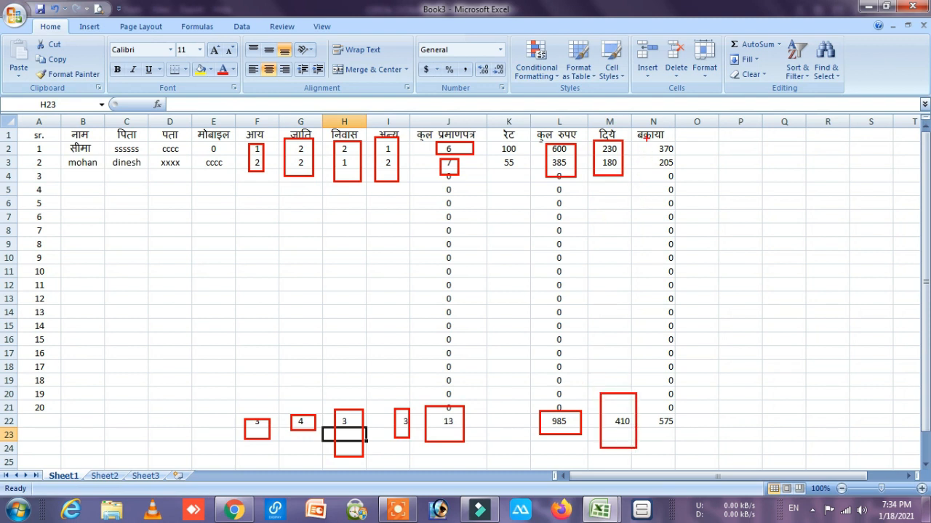
drag(649, 134, 688, 175)
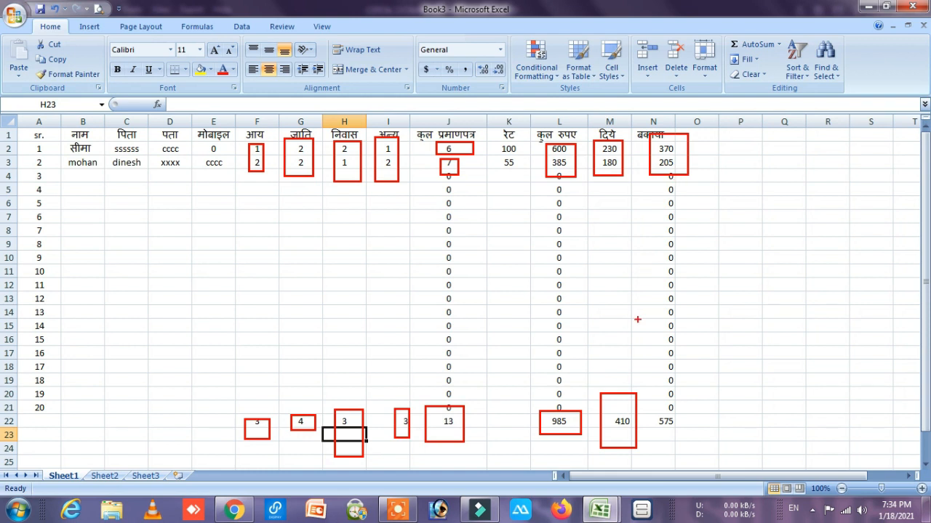
drag(647, 410, 688, 449)
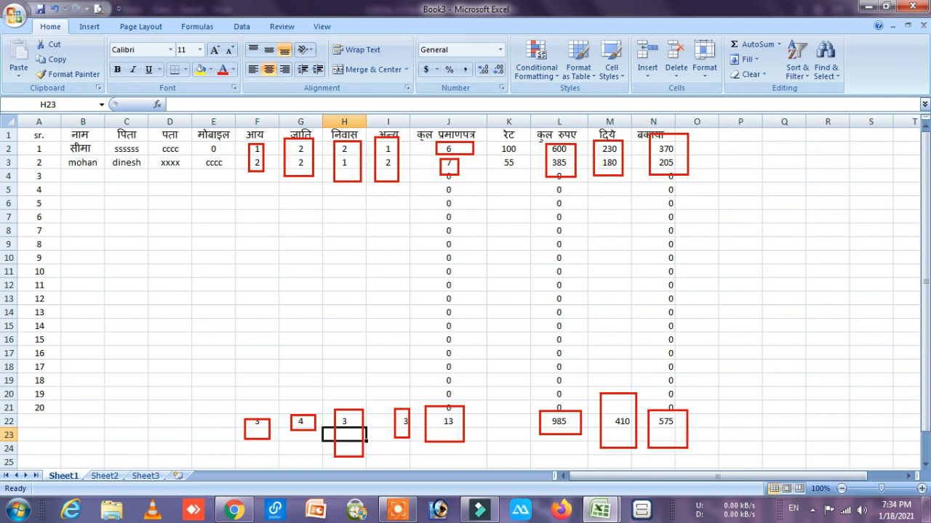
key(Escape)
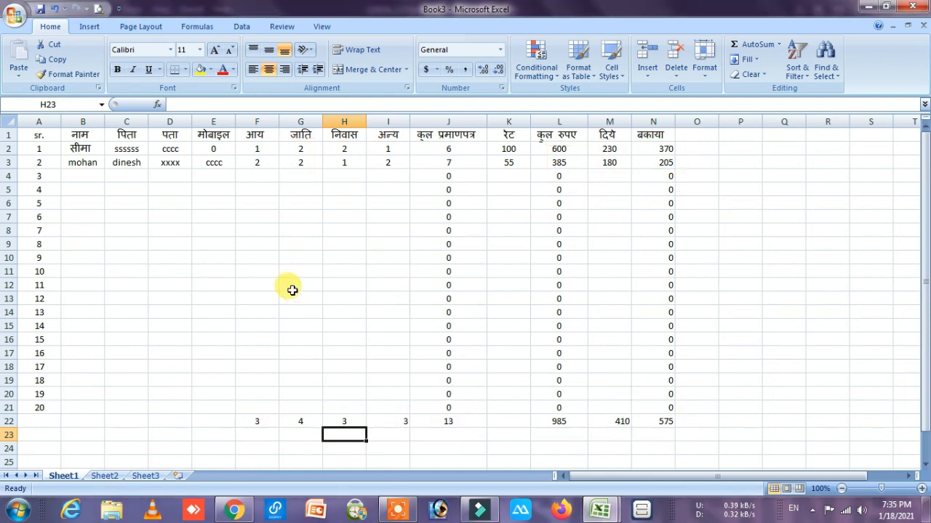
Step: Enter the third applicant's name in B4 and a placeholder father's name made of repeated m's in C4
click(80, 174)
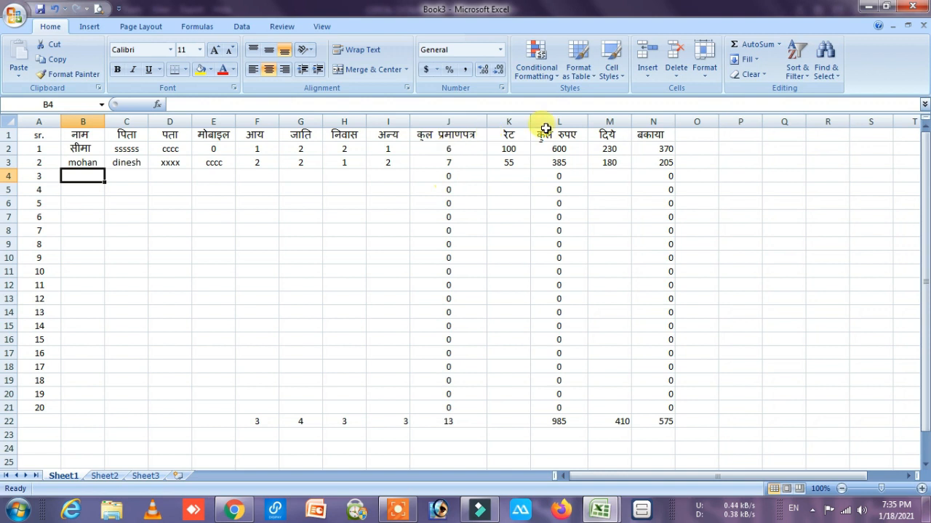
double_click(73, 176)
text(rohan)
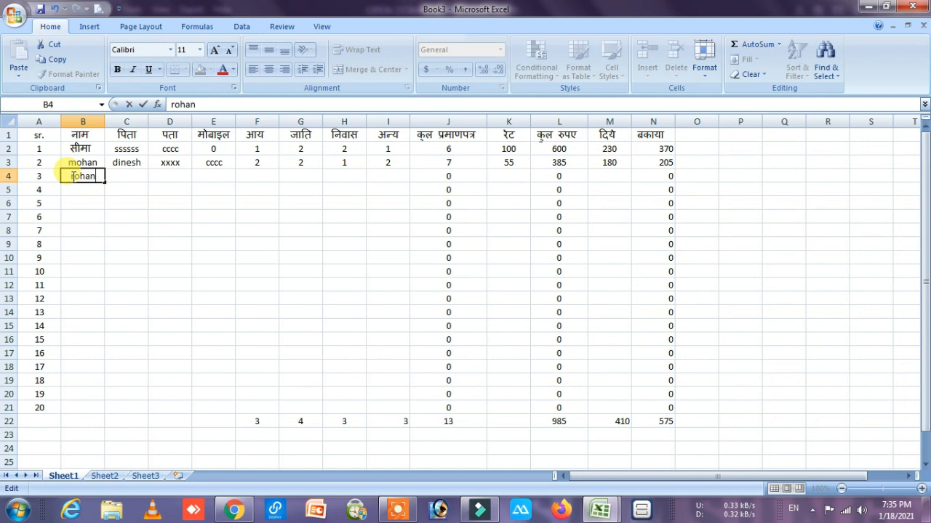
click(125, 177)
double_click(127, 176)
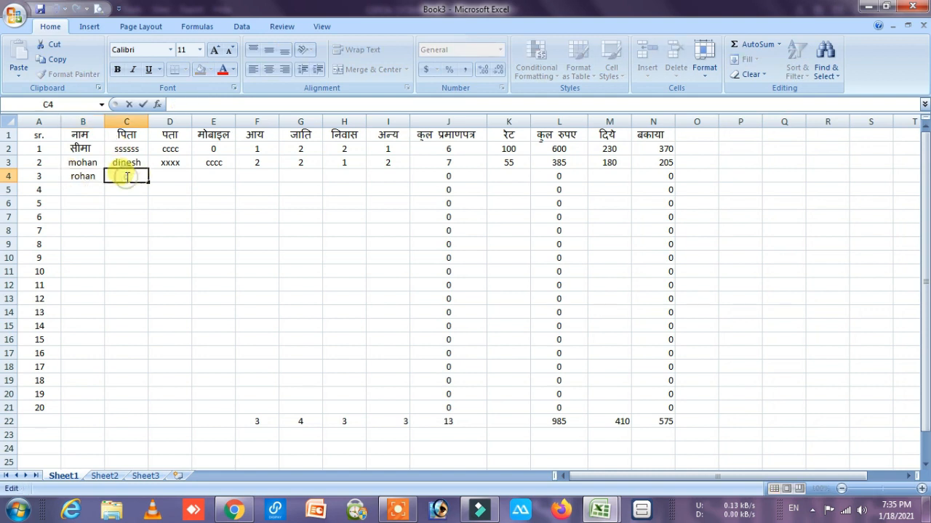
text(mmmmmm)
Step: Fill the third applicant's address in D4 with vvvv and the mobile field in E4 with vvvvv
click(180, 175)
text(vvvv)
click(217, 177)
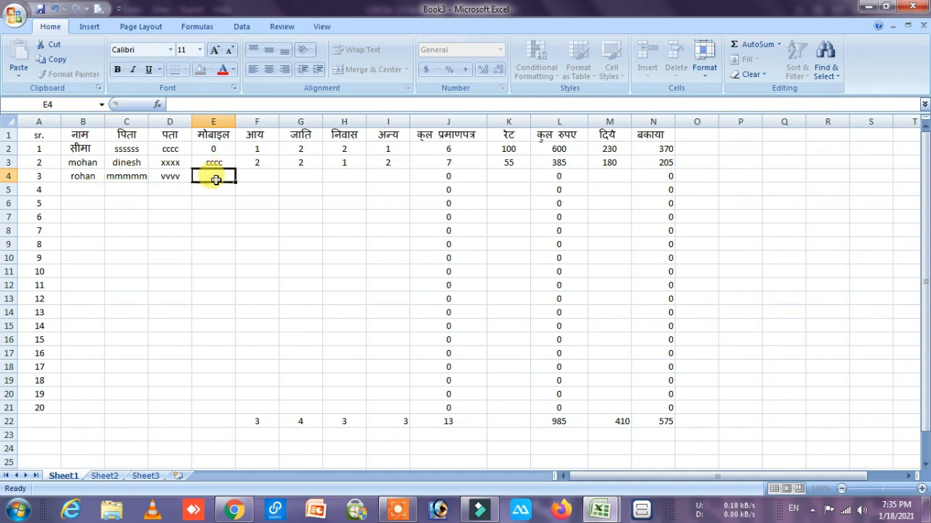
text(vvvvv)
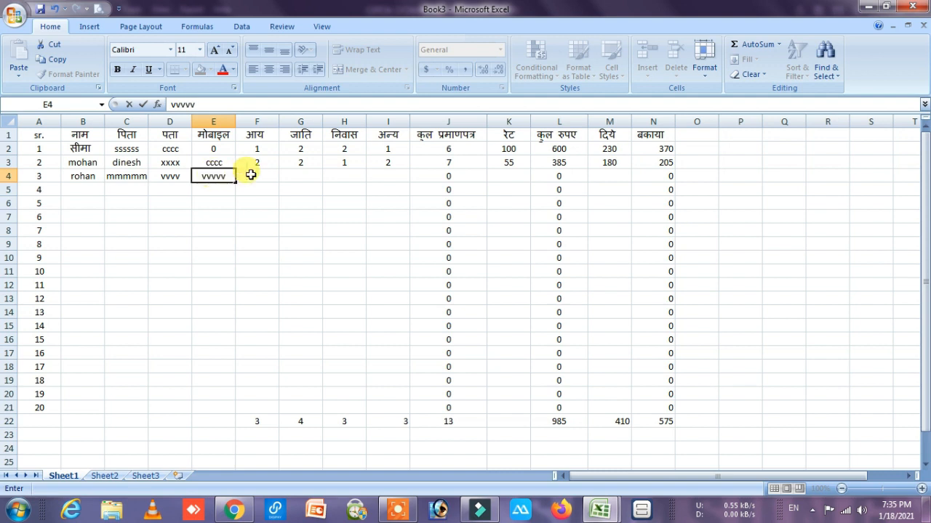
Step: Enter the third applicant's certificate counts in row 4: 3 for आय, 2 for जाति and 1 for निवास
click(250, 174)
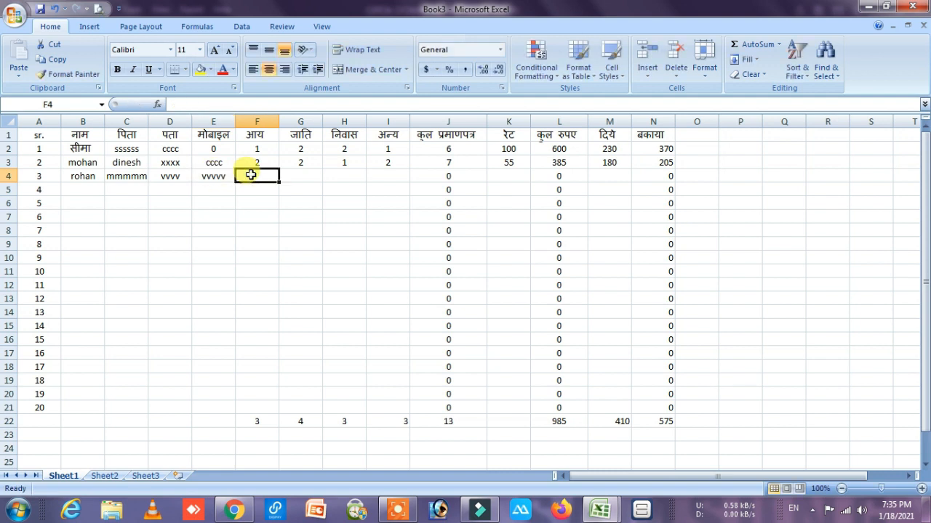
text(3)
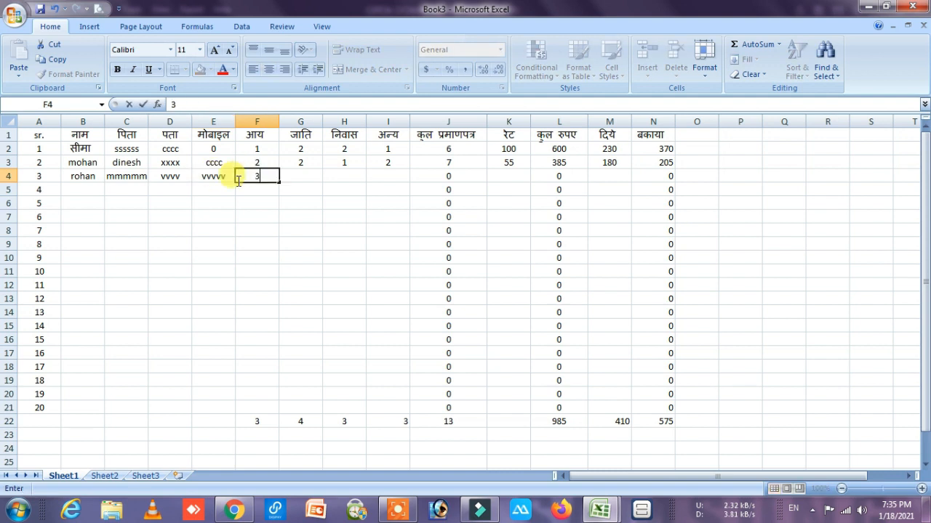
click(309, 179)
text(2)
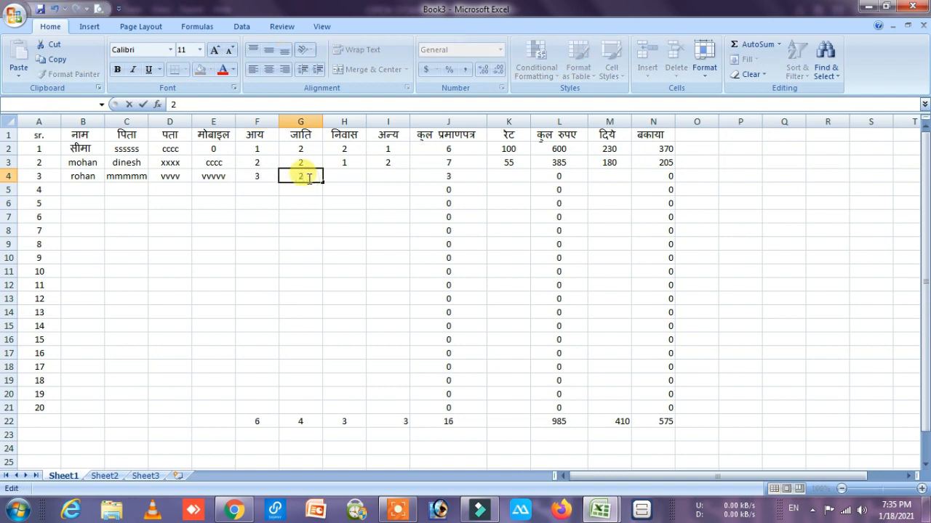
click(336, 178)
text(1)
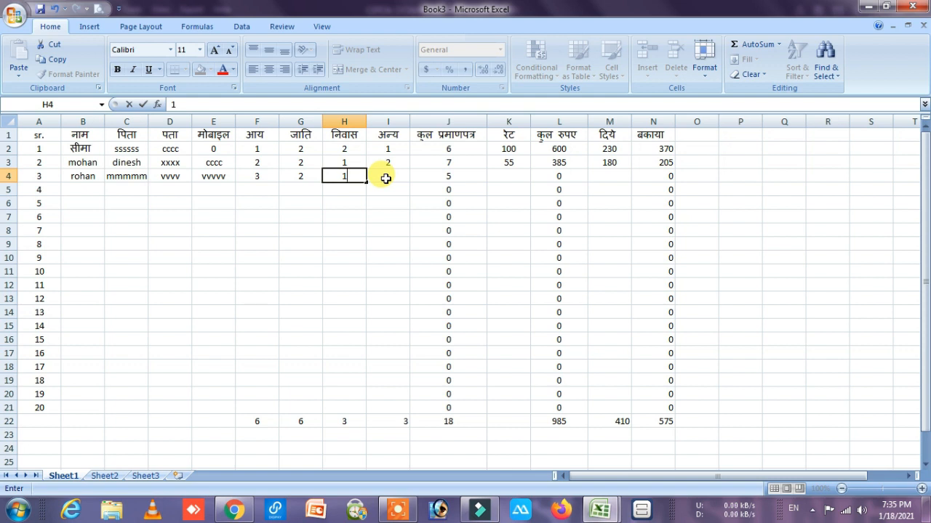
click(369, 215)
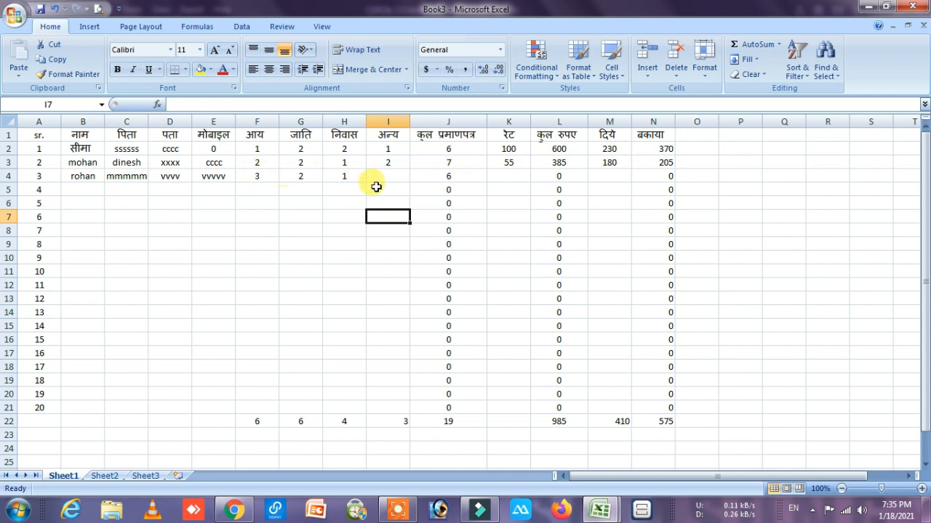
Step: Set the third applicant's rate in the रेट column, K4, to 67
click(515, 177)
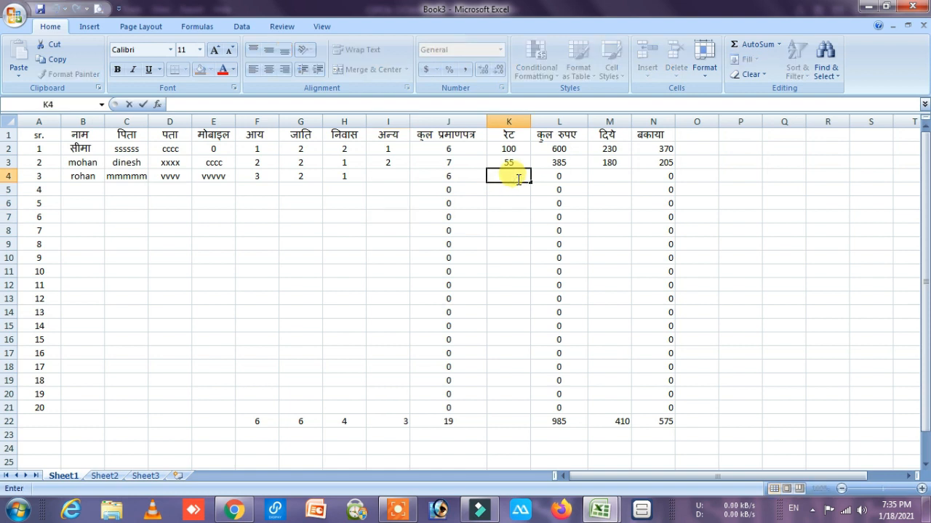
text(16)
key(BackSpace)
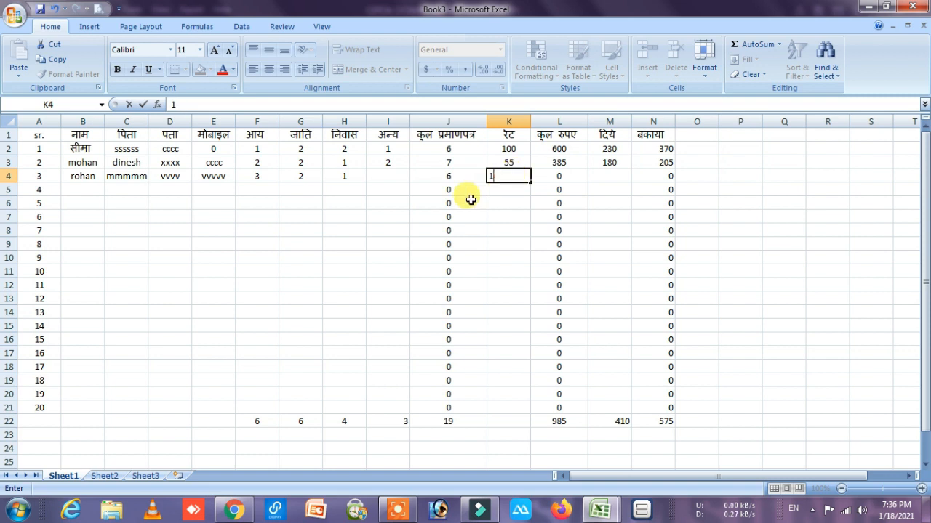
text(67)
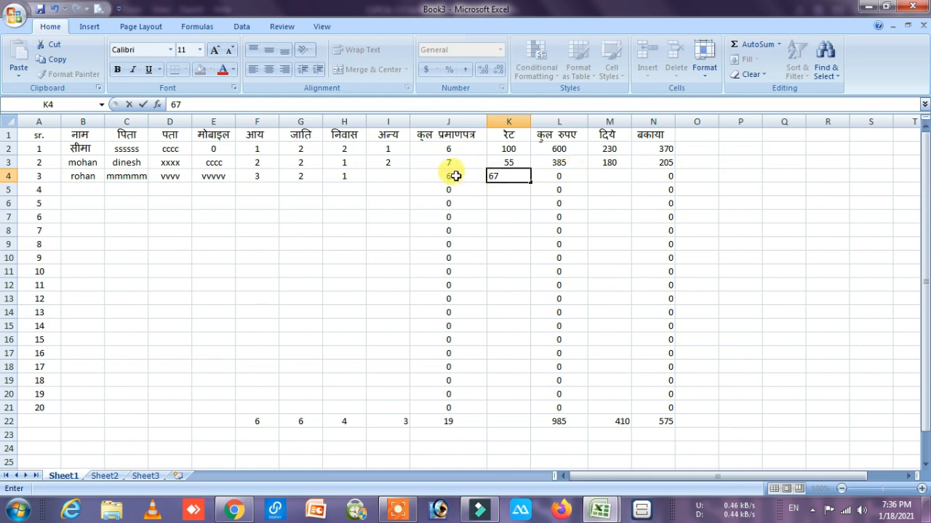
click(511, 214)
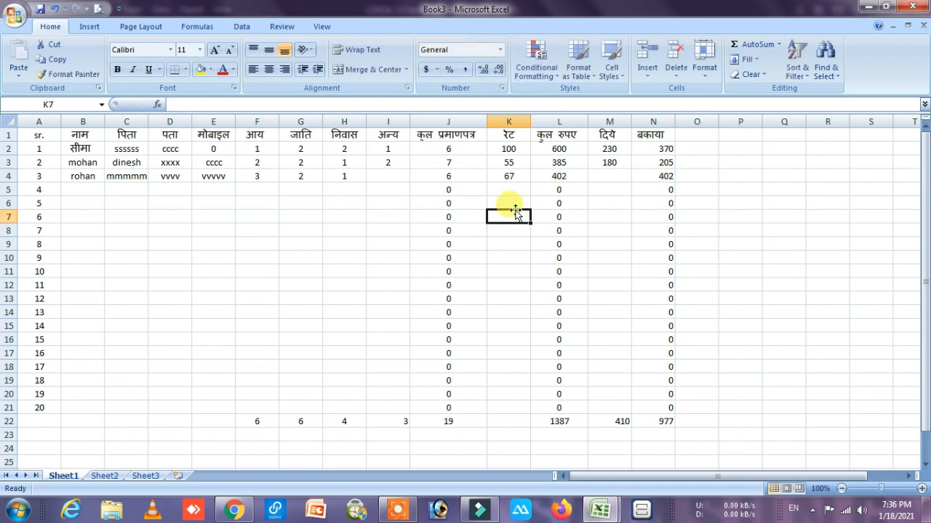
Step: Enter 190 as the third applicant's paid amount in the दिये column, M4
double_click(611, 179)
text(190)
click(772, 246)
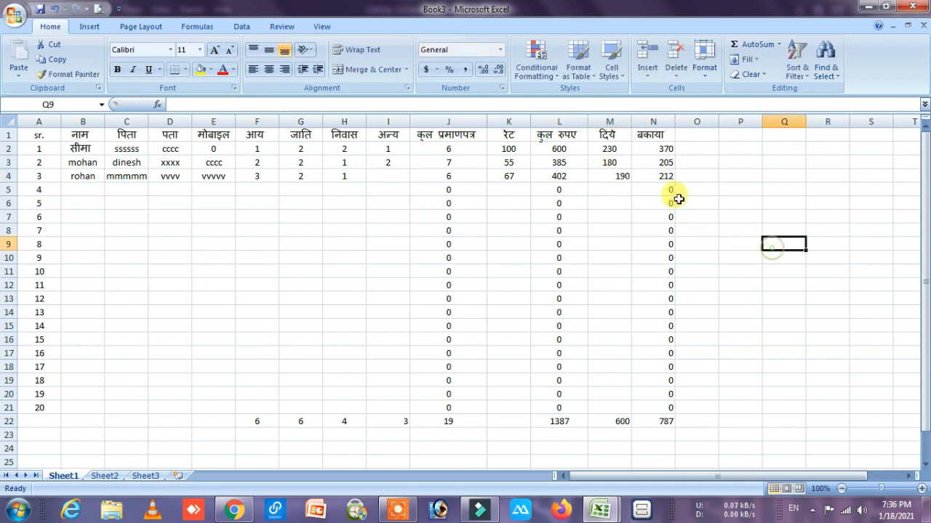